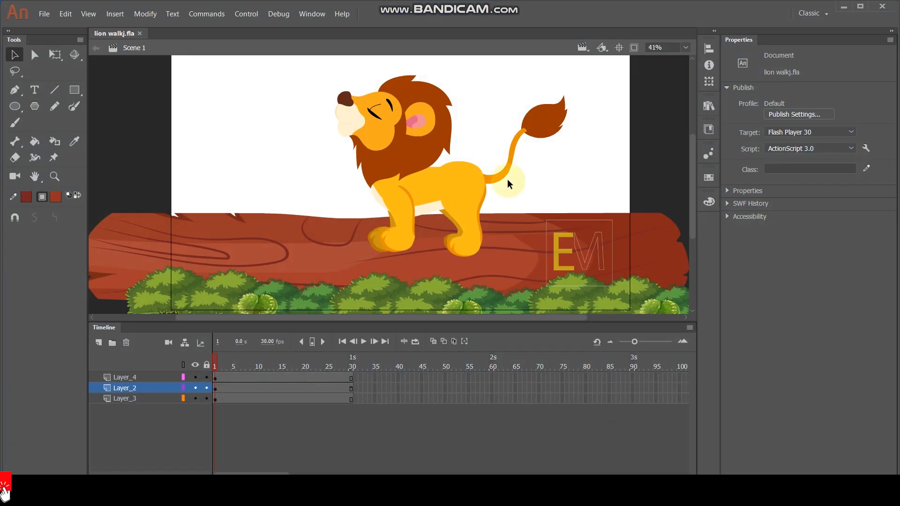
Try moving the log upward behind the lion, and undo the move.
left_click(431, 184)
scroll(413, 178, "down", 3)
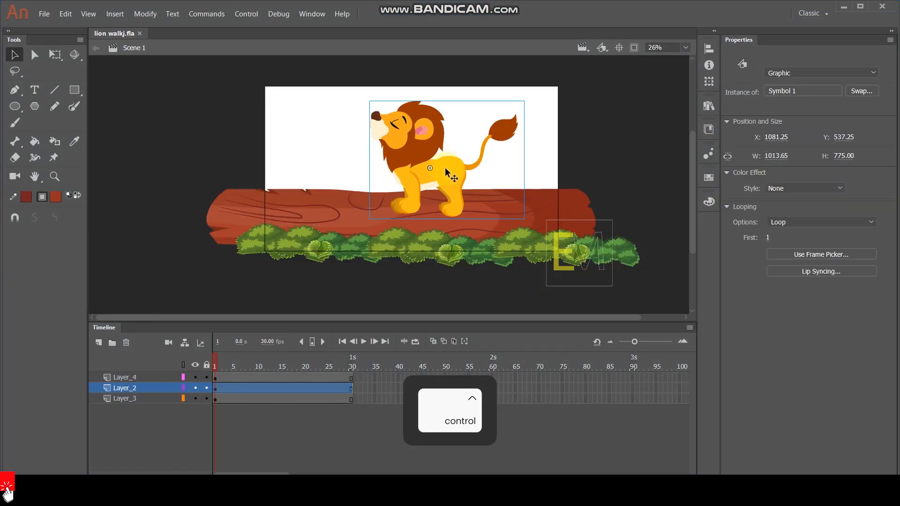
scroll(413, 179, "up", 2)
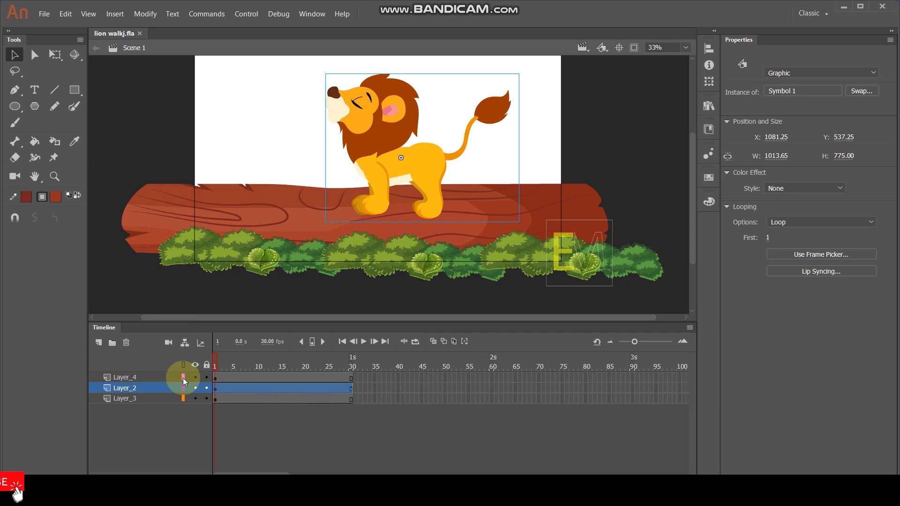
left_click(197, 398)
left_click(197, 398)
left_click_drag(281, 226, 281, 130)
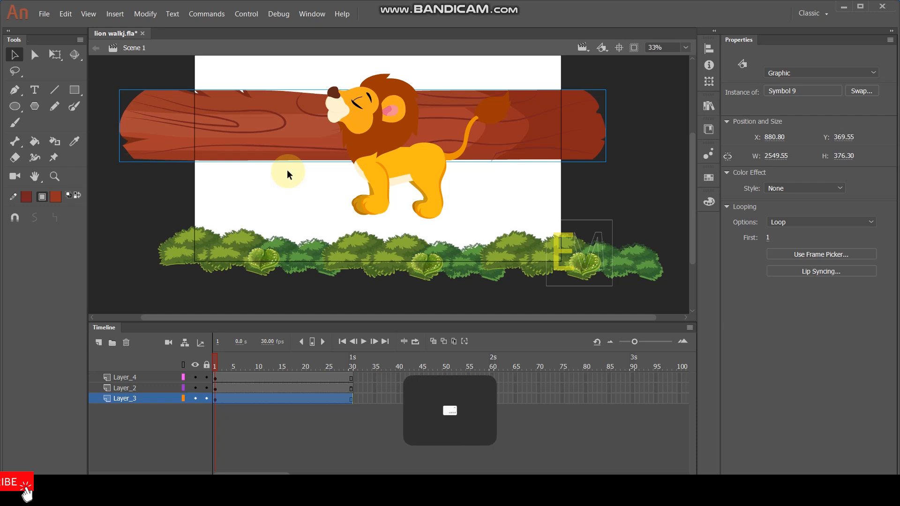
key("ctrl+z")
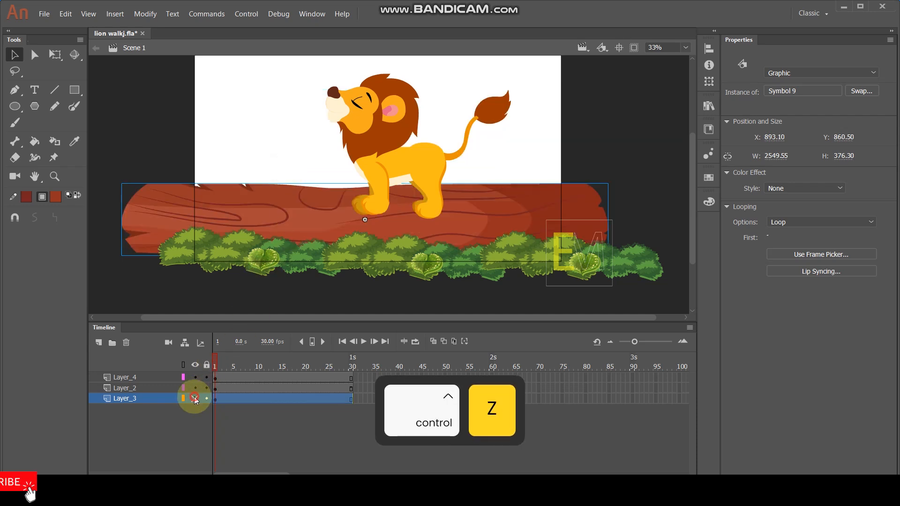
Toggle the visibility of Layer_3 and Layer_4 off and on to examine the log and bushes artwork.
left_click(195, 398)
left_click(194, 397)
left_click(195, 378)
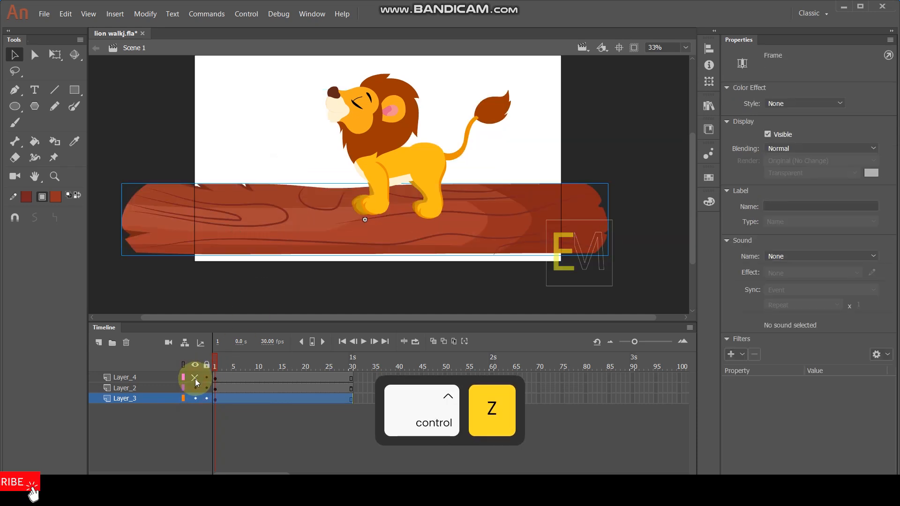
left_click(195, 378)
left_click(196, 378)
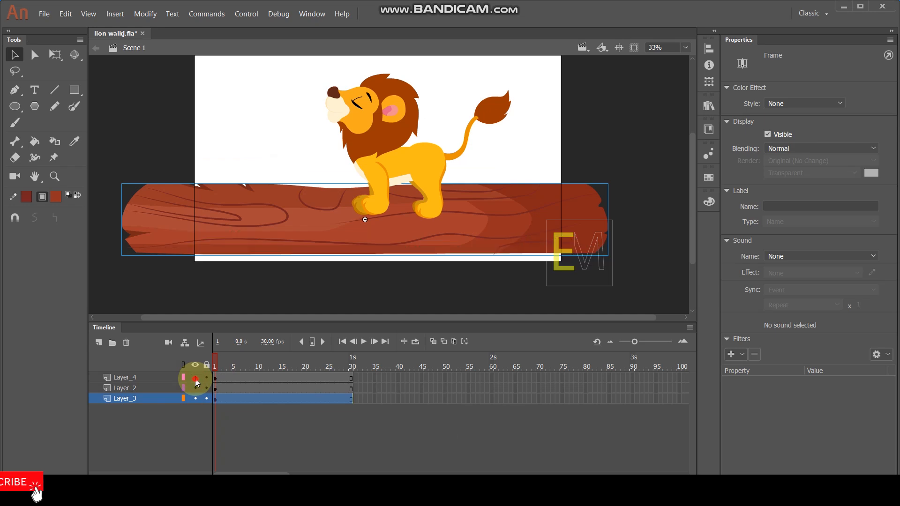
left_click(195, 378)
scroll(328, 230, "up", 5)
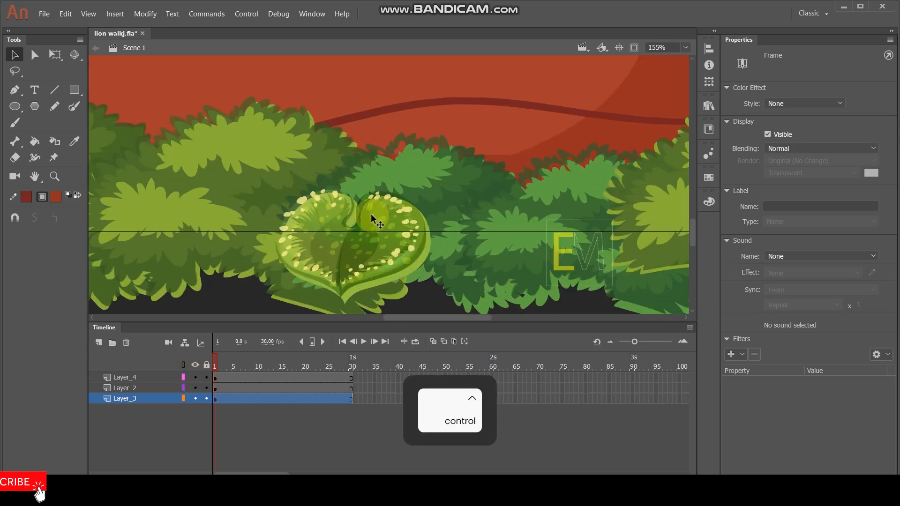
scroll(506, 213, "down", 5)
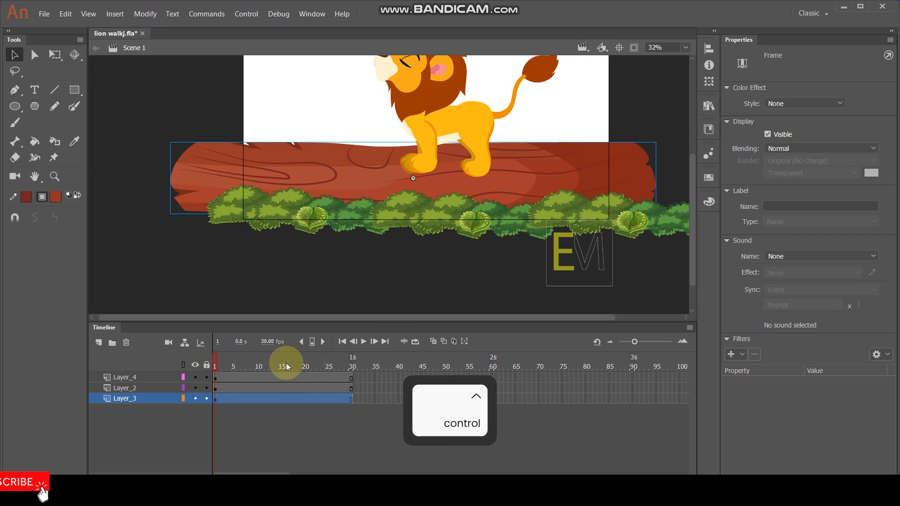
Lock Layer_3 and Layer_4, and select the lion's layer, Layer_2.
left_click(206, 399)
left_click(161, 388)
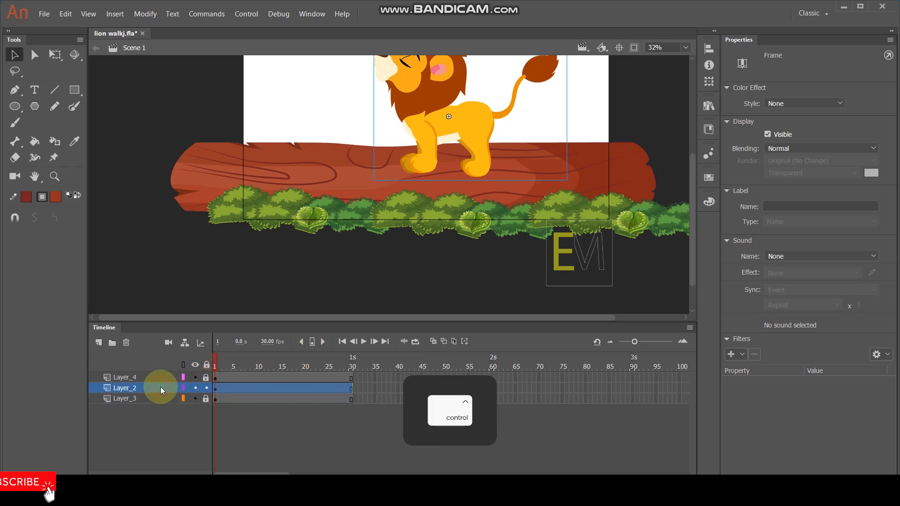
Open the lion symbol for editing and enlarge the timeline to fit all of its layers.
scroll(415, 199, "down", 3)
scroll(411, 150, "up", 4)
scroll(411, 150, "up", 1)
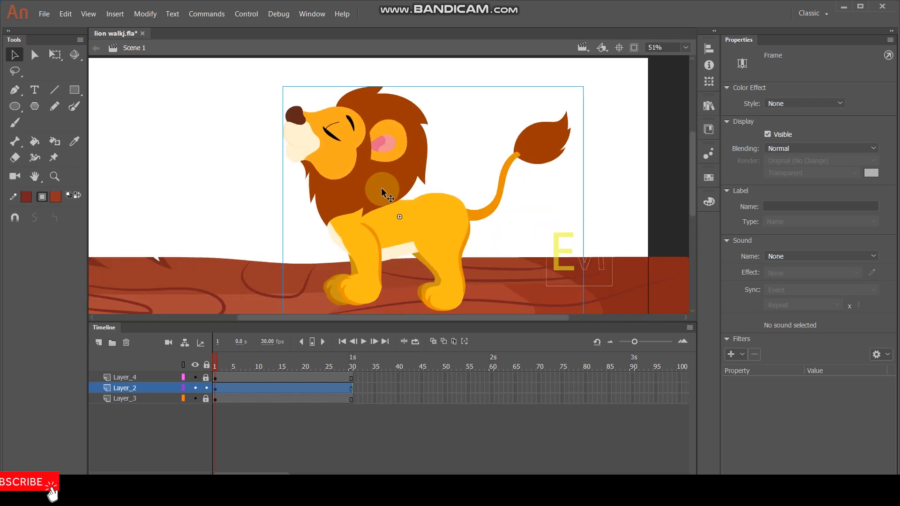
double_click(382, 190)
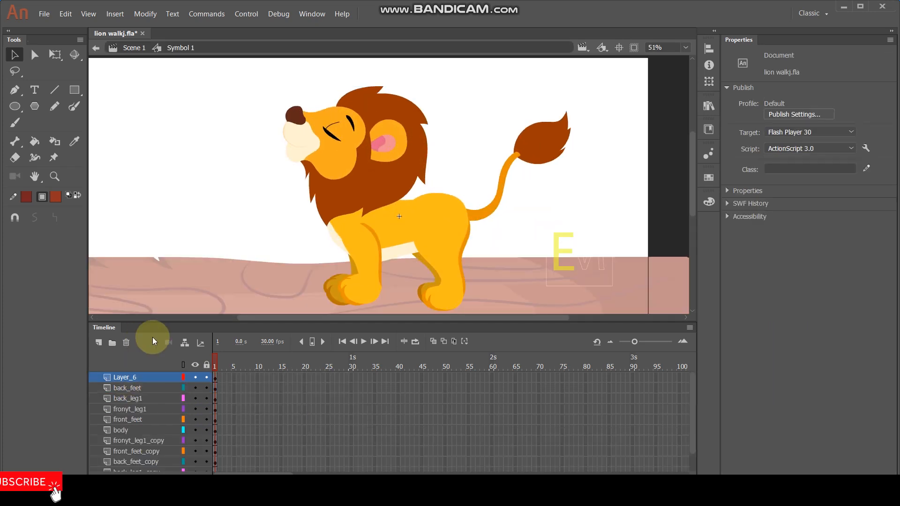
left_click_drag(162, 321, 175, 257)
Hide the lion symbol's layers one after another from Layer_6 downward to examine the body parts, and show all layers again.
scroll(444, 104, "down", 1)
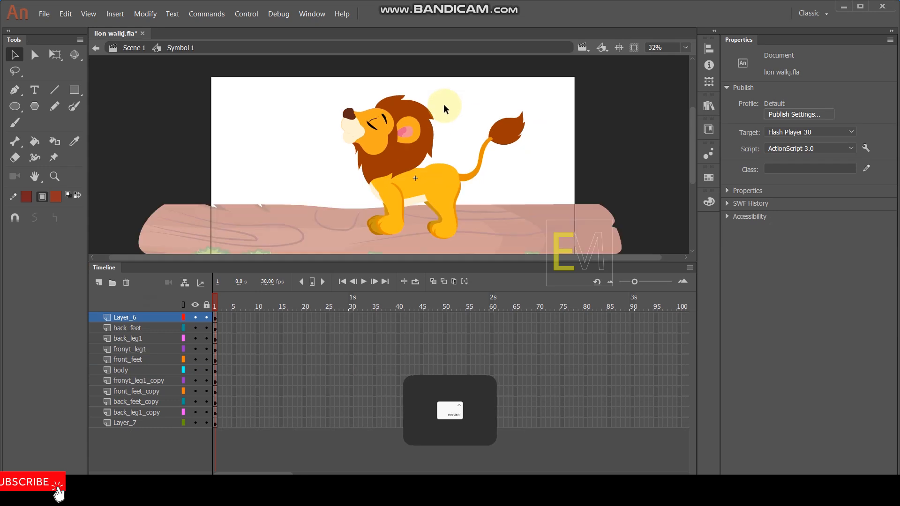
scroll(406, 216, "up", 1)
left_click(195, 318)
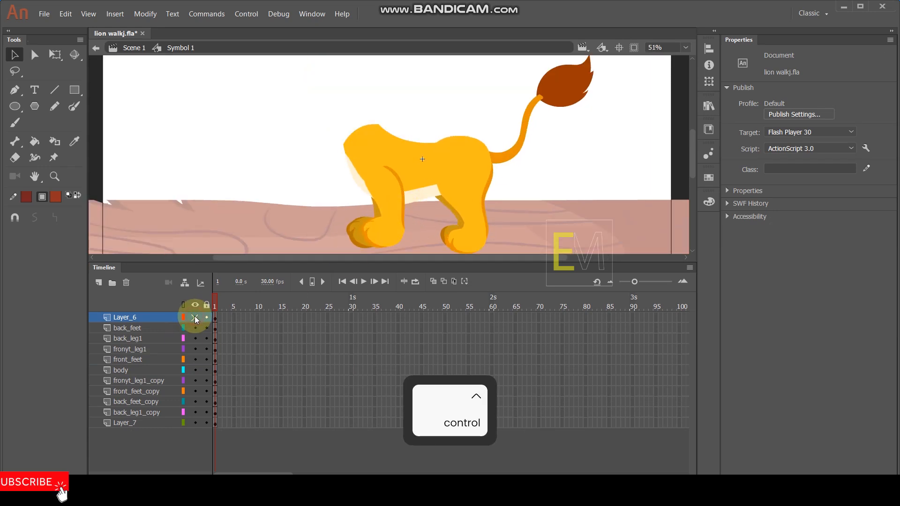
left_click(196, 338)
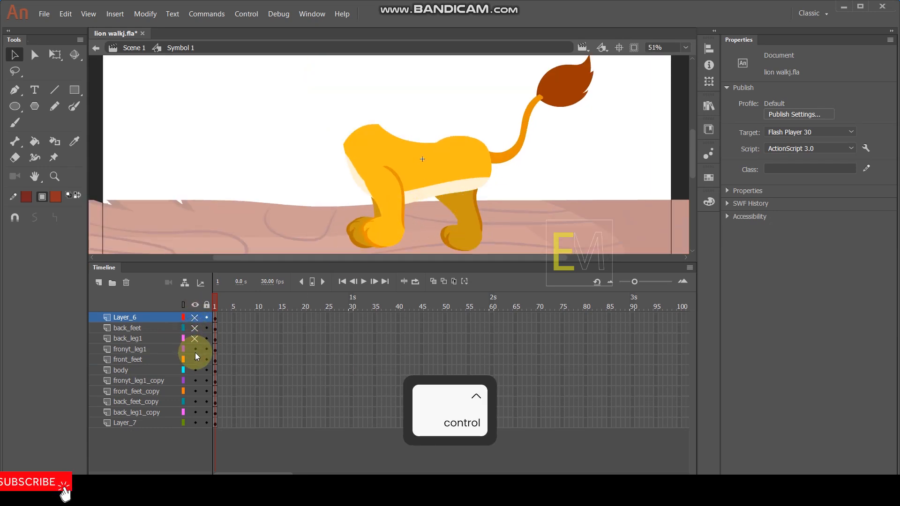
left_click(195, 349)
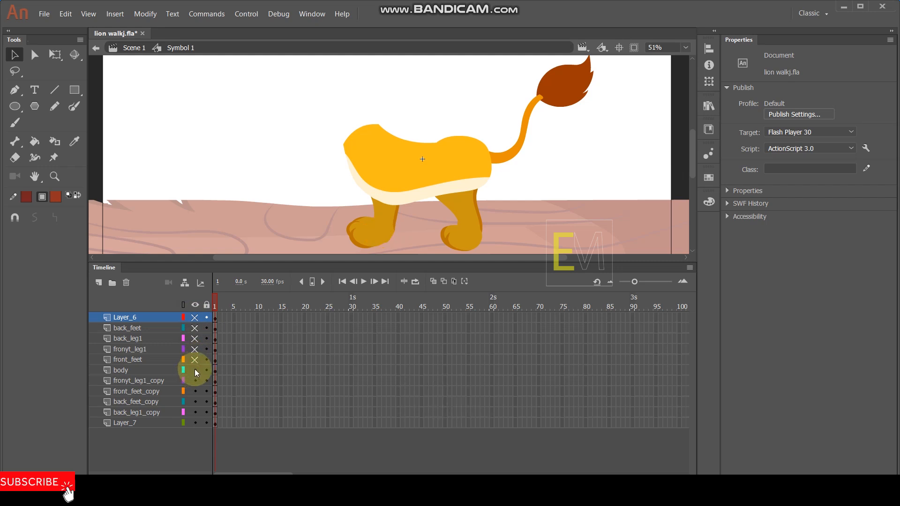
left_click(195, 370)
left_click(195, 381)
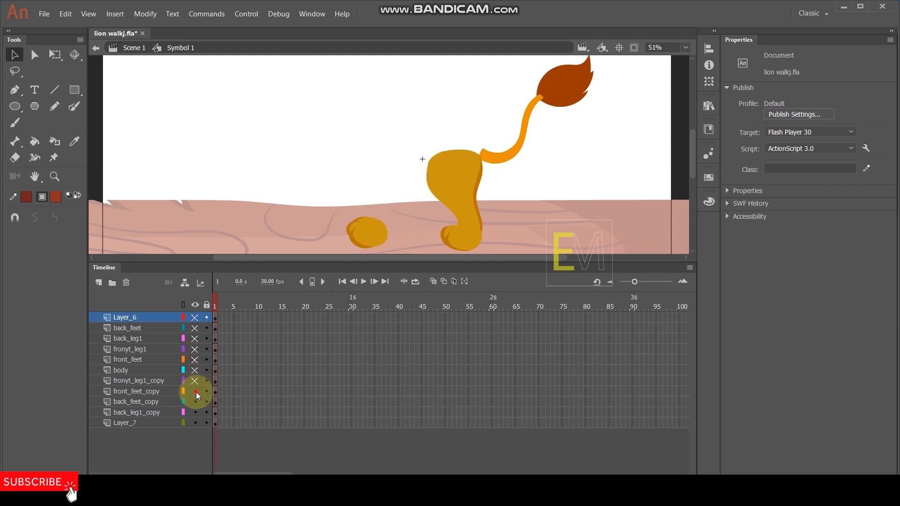
left_click(196, 392)
left_click(195, 307)
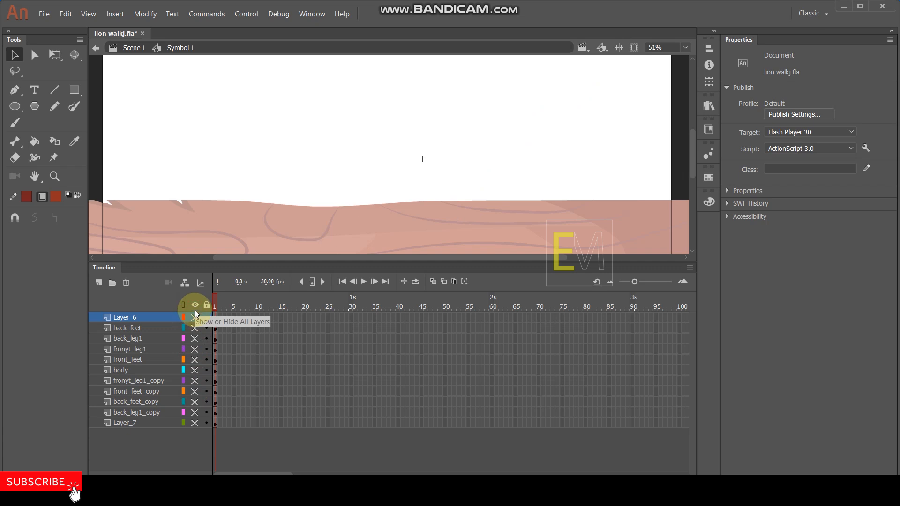
left_click(195, 307)
Select the lion's feet, body and leg layers in turn, including the copied ones, to check which part each layer holds.
left_click(132, 330)
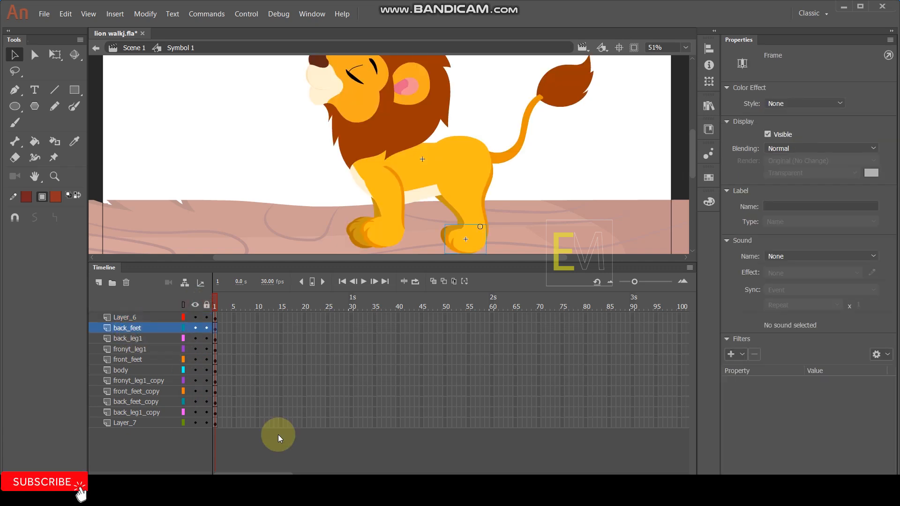
left_click(122, 371)
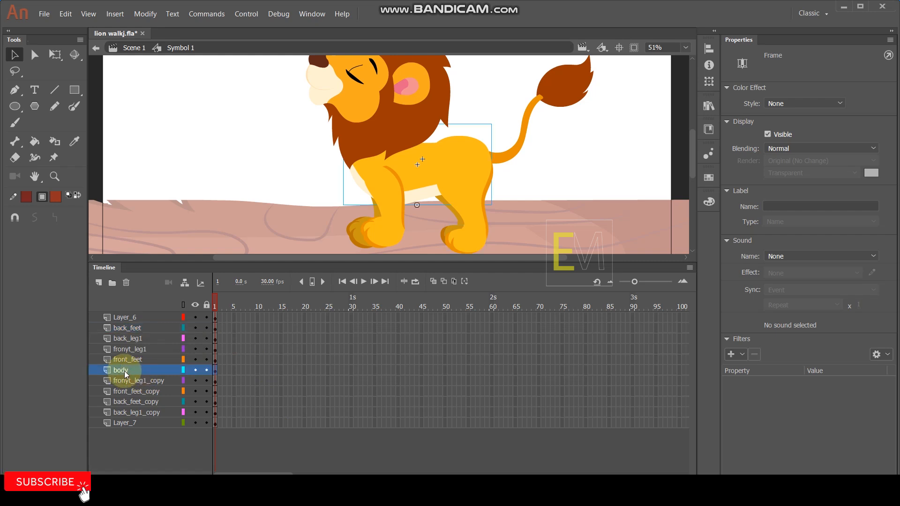
left_click(124, 359)
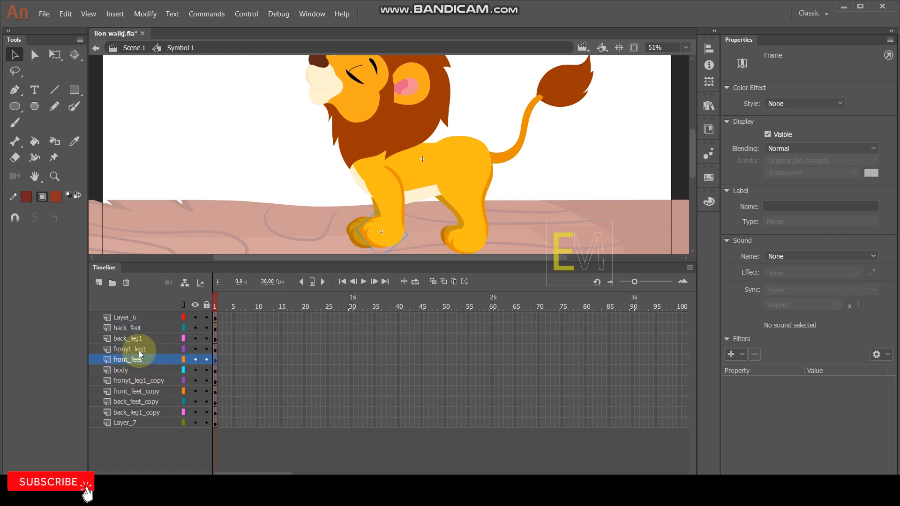
left_click(140, 349)
left_click(146, 383)
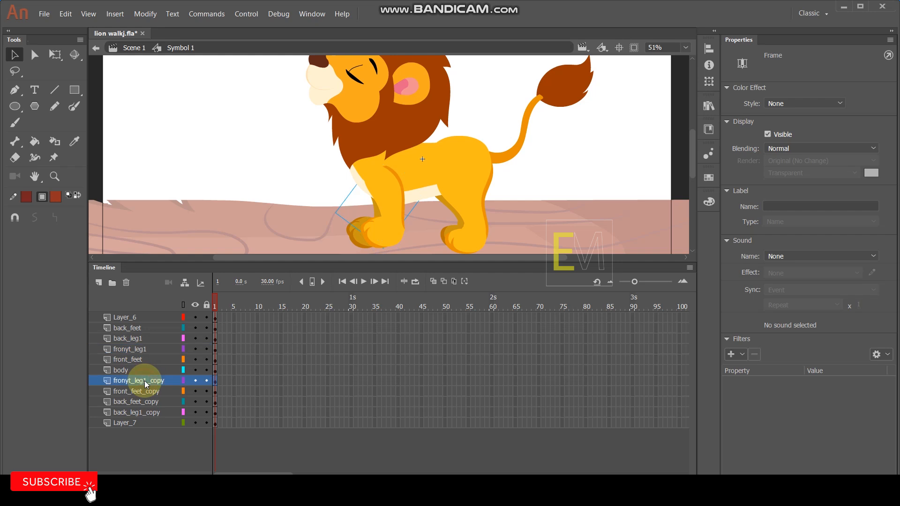
left_click(132, 404)
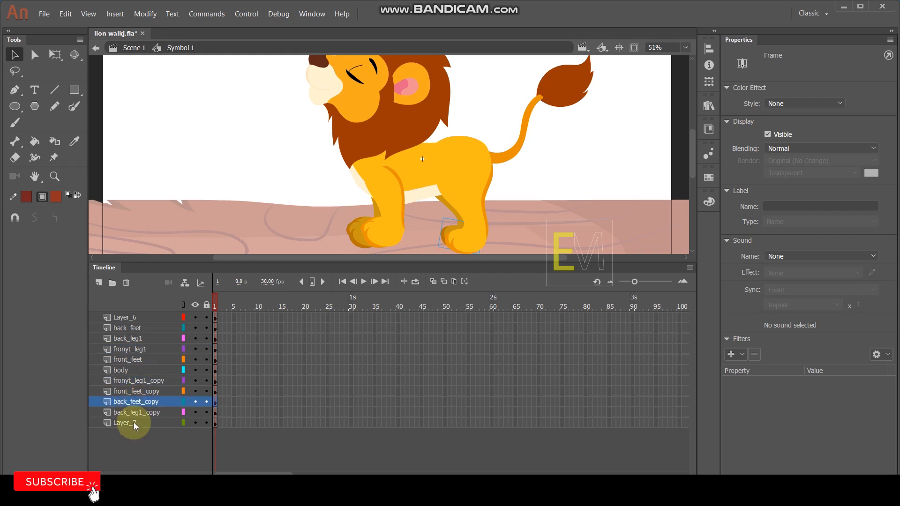
left_click(134, 415)
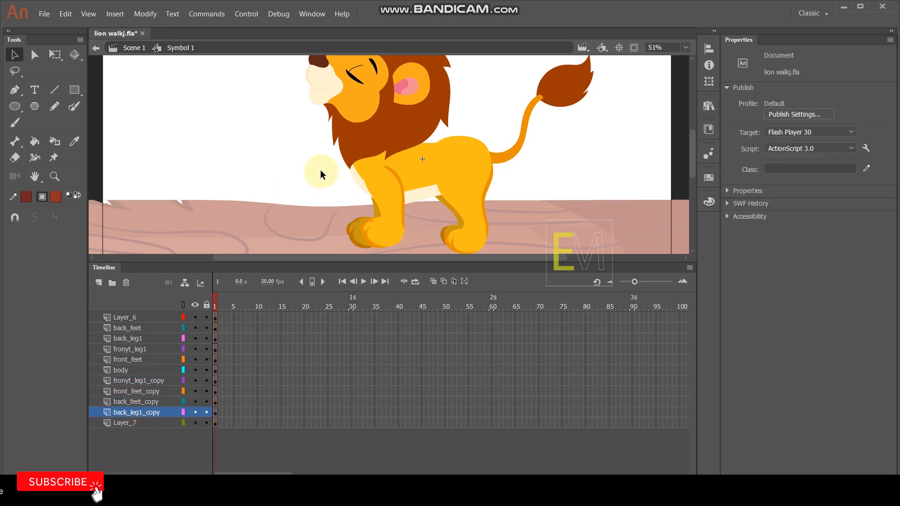
Examine the lion's near front and back legs and feet on the stage by selecting each part.
scroll(396, 177, "down", 2)
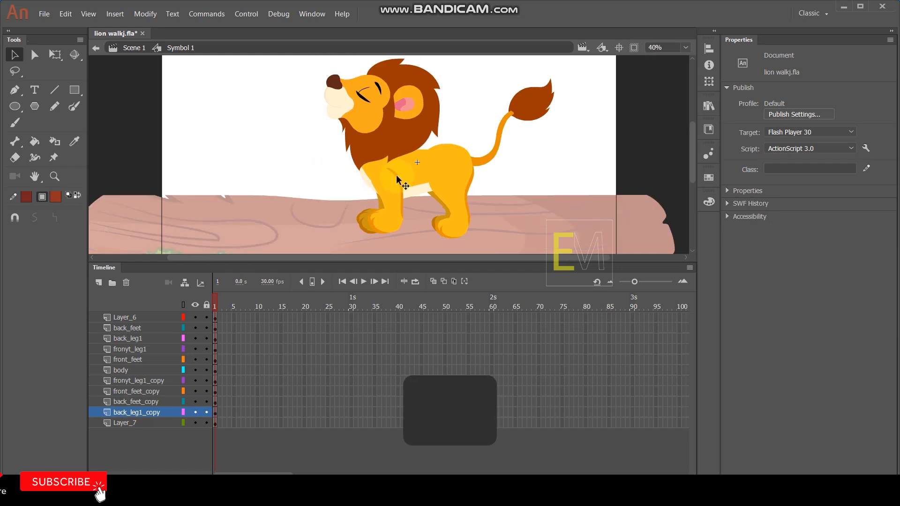
scroll(397, 212, "up", 3)
left_click(383, 218)
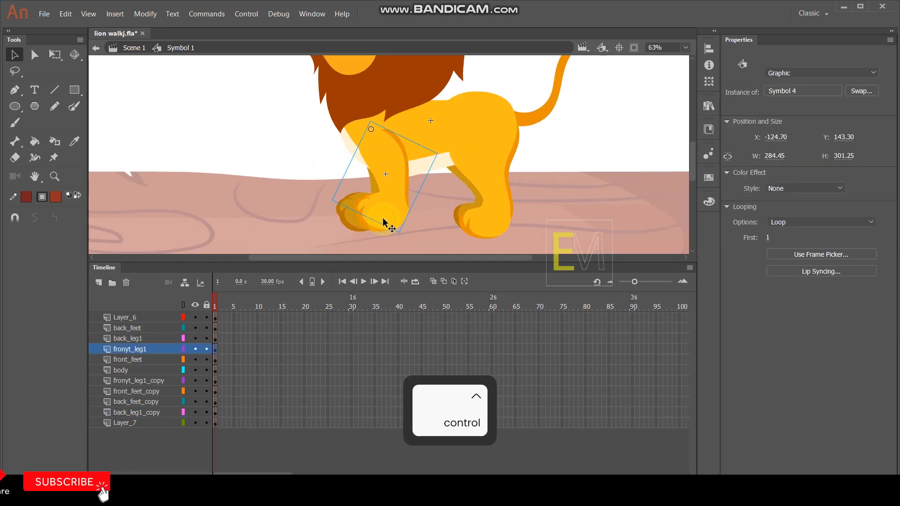
left_click(214, 81)
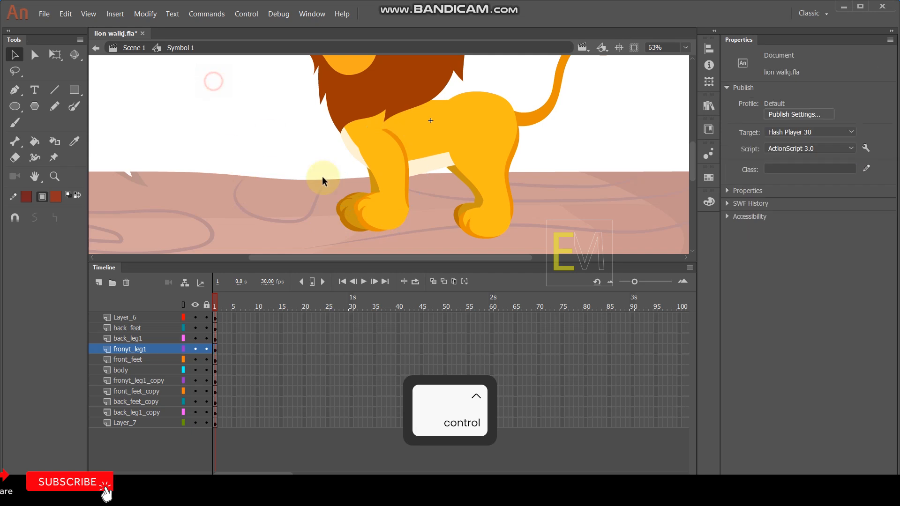
left_click(384, 228)
left_click(396, 179, "shift")
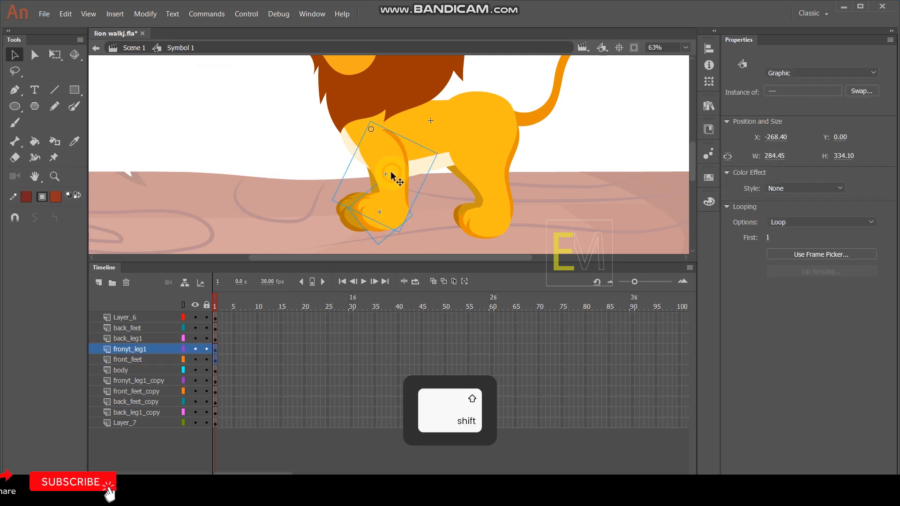
left_click(256, 134)
left_click(389, 164)
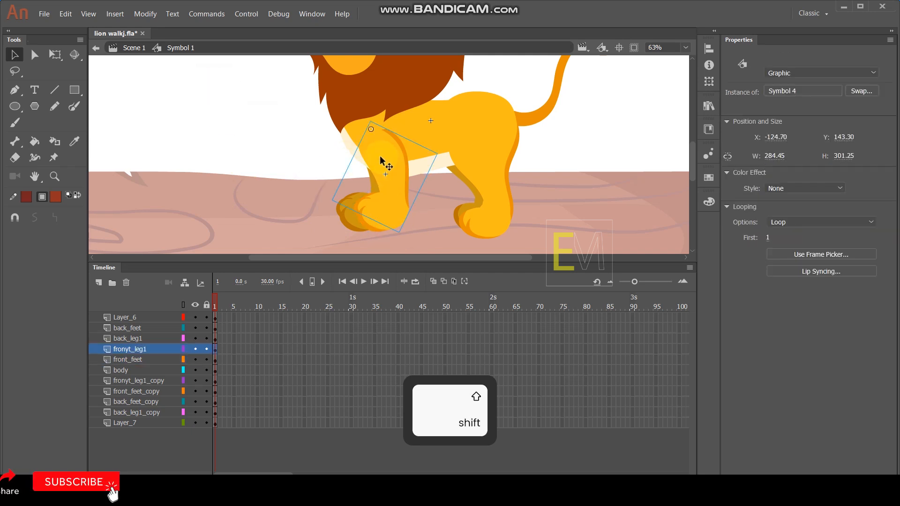
left_click(491, 195)
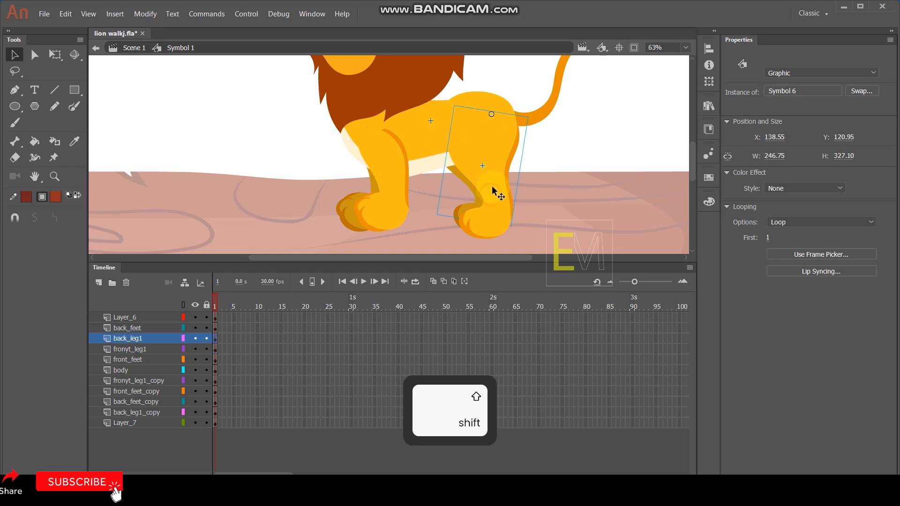
left_click(486, 225)
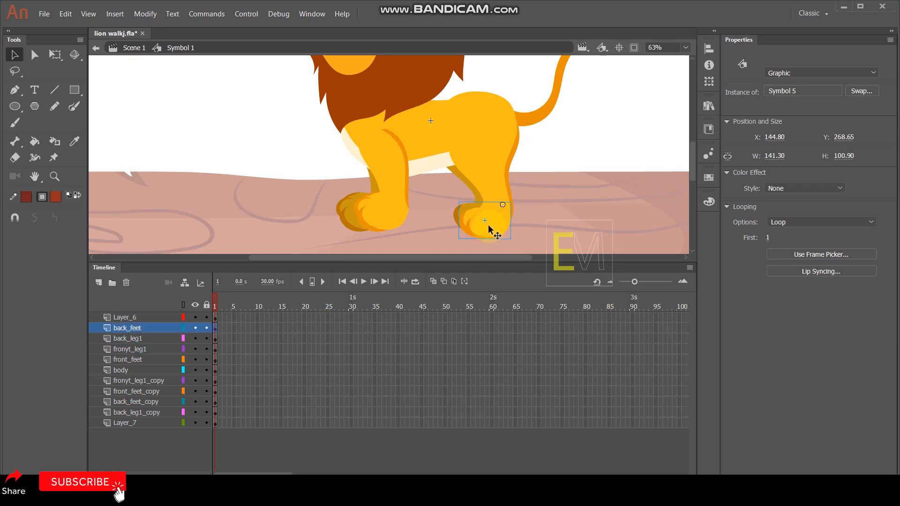
Select the far front foot and leg together and move their shared transformation point up to the shoulder with Free Transform.
left_click(347, 207)
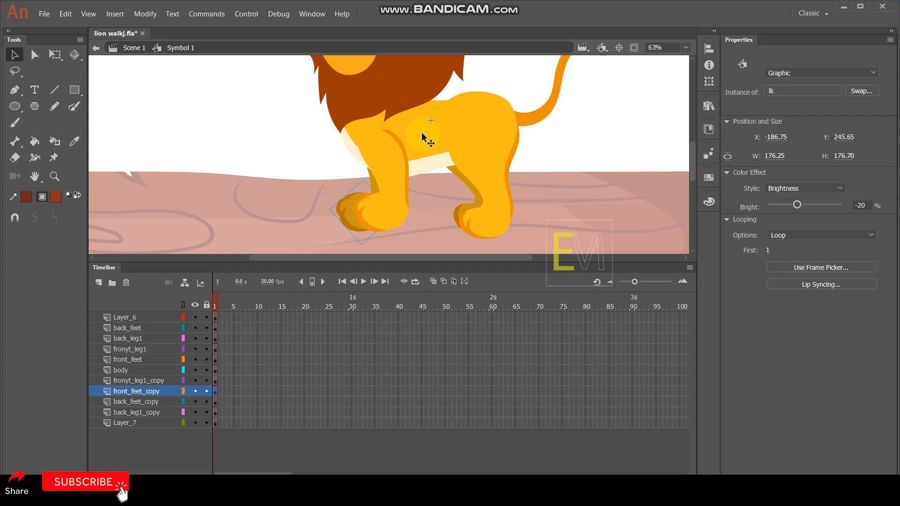
left_click(55, 55)
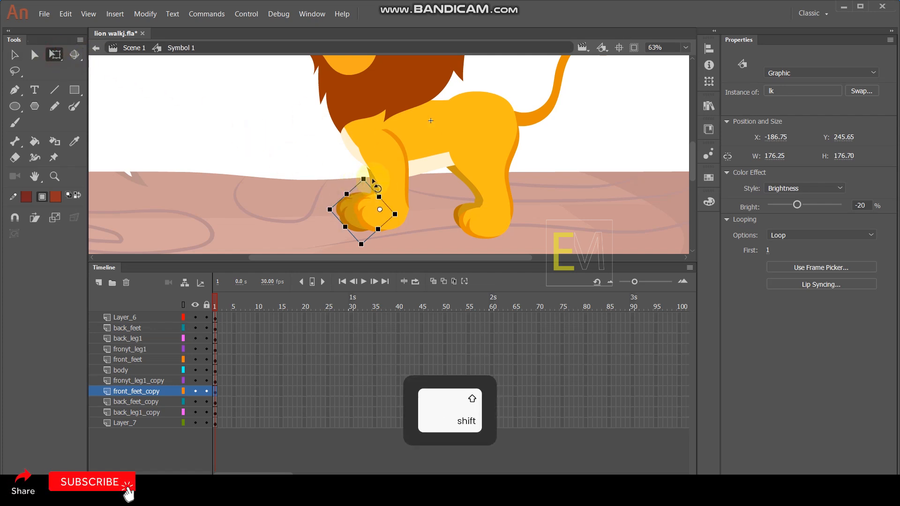
left_click(15, 55)
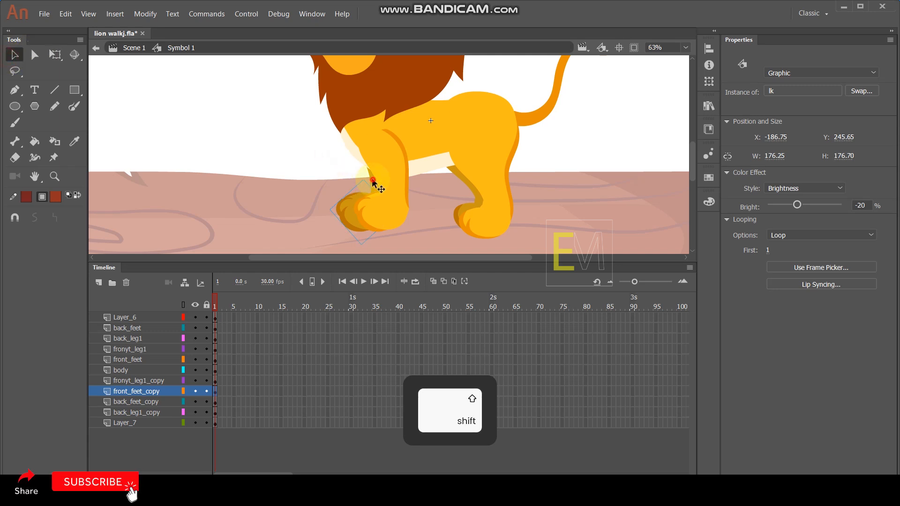
left_click(372, 185, "shift")
left_click(55, 55)
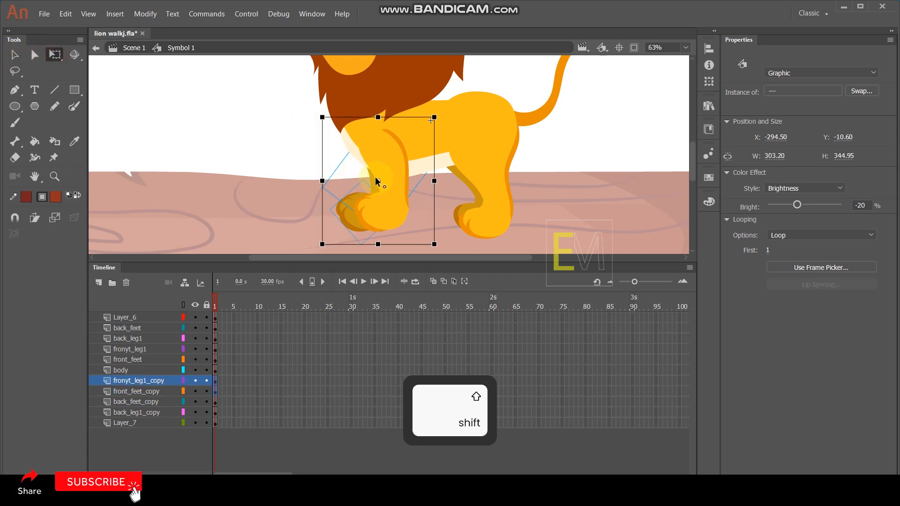
left_click_drag(379, 182, 388, 133)
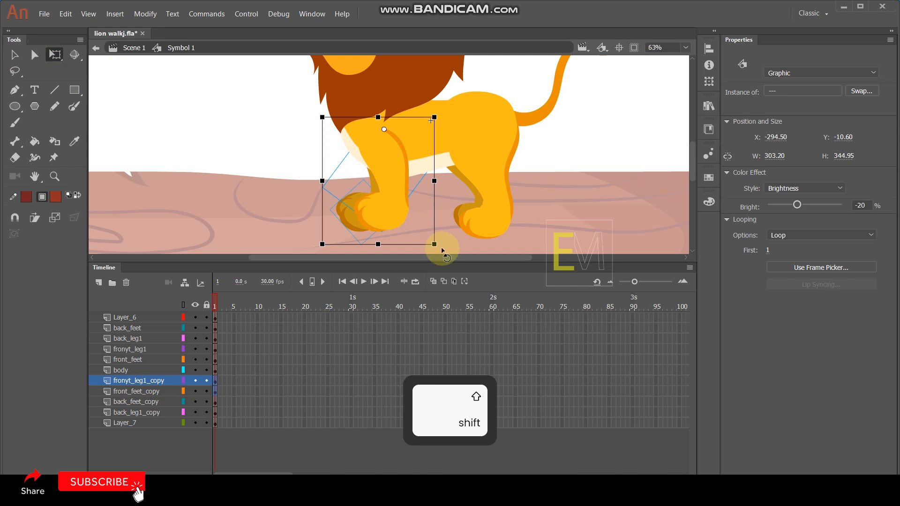
Rotate the far front leg and foot forward about the shoulder, and tilt the far front foot down toward the log.
left_click_drag(430, 251, 388, 255)
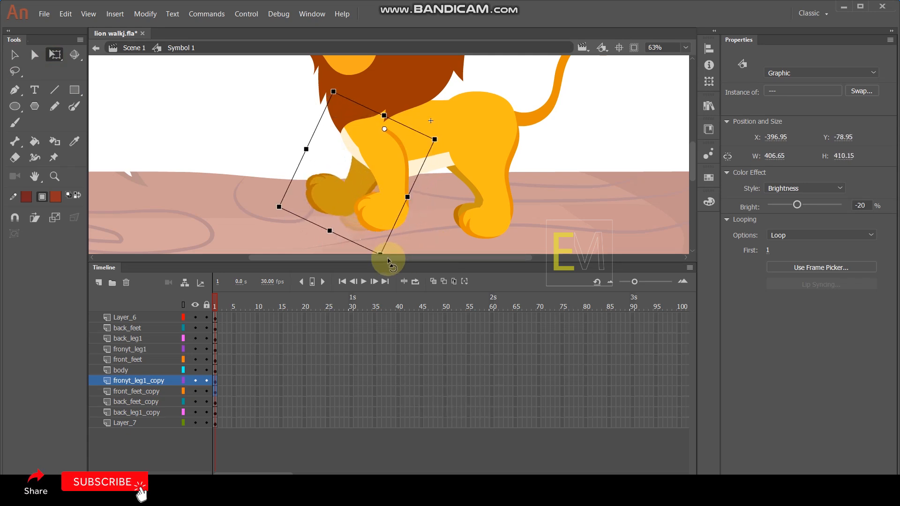
left_click(229, 114)
left_click(311, 191)
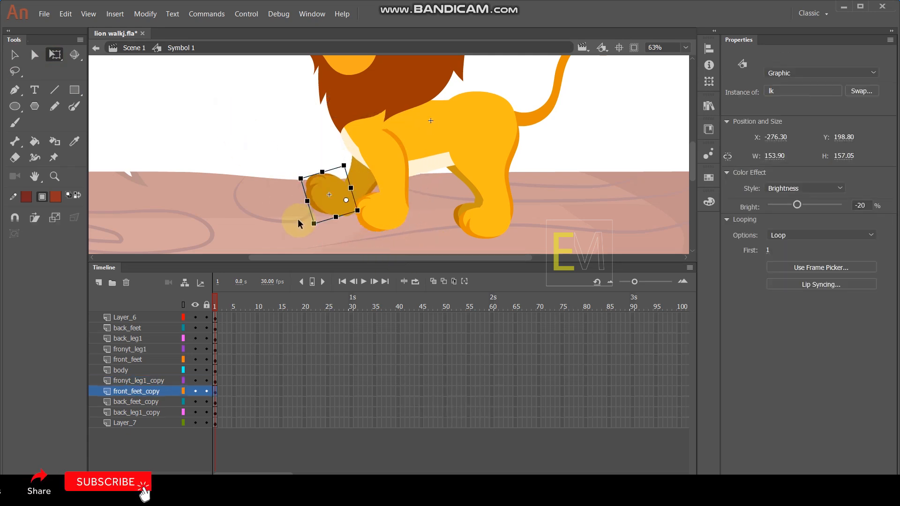
left_click_drag(294, 182, 289, 201)
left_click(244, 103)
Select the far back leg and foot together, set their pivot at the hip and rotate them backward behind the near back leg.
left_click(388, 214)
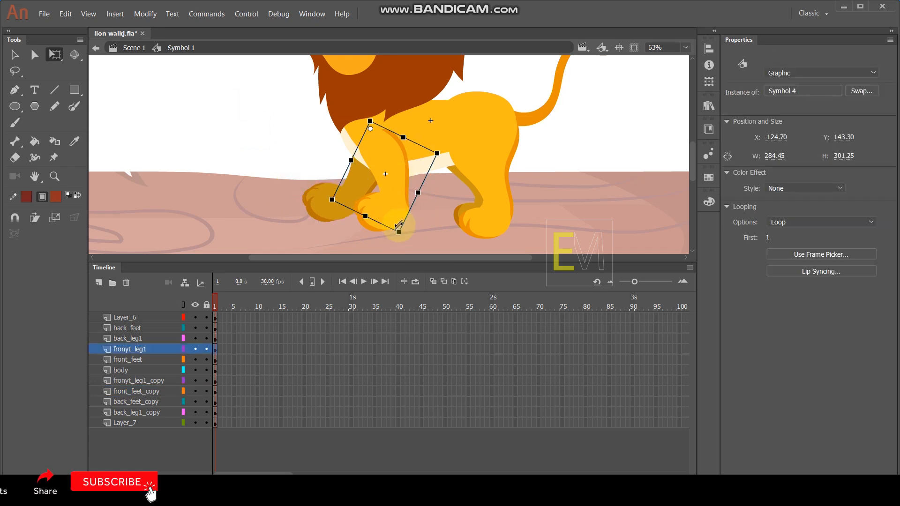
left_click(495, 229)
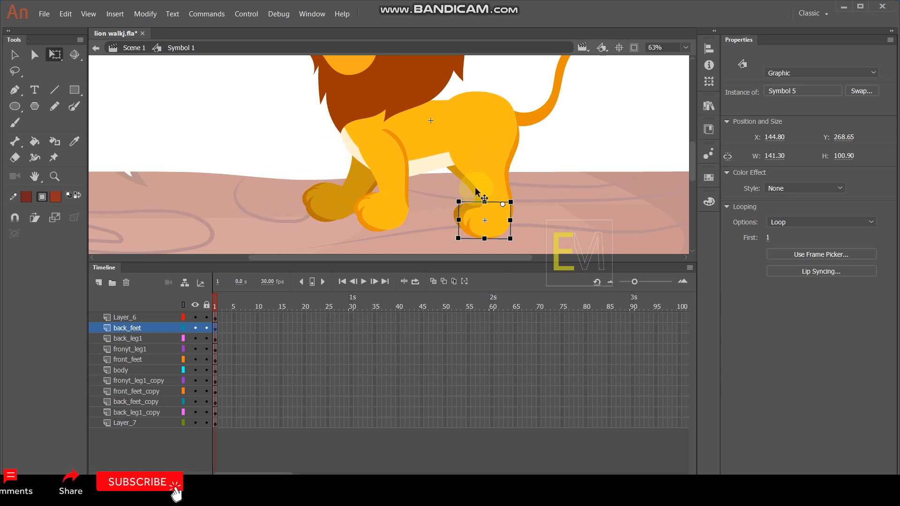
left_click(462, 181)
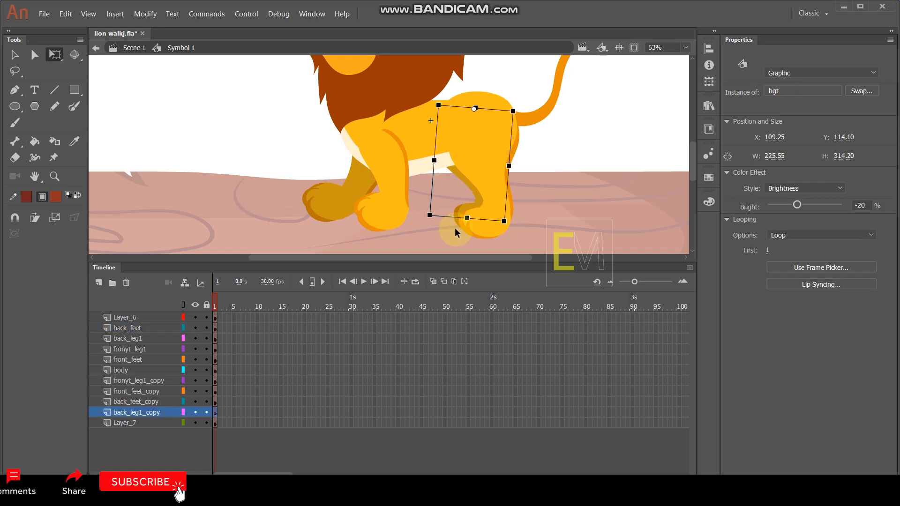
left_click(459, 213, "shift")
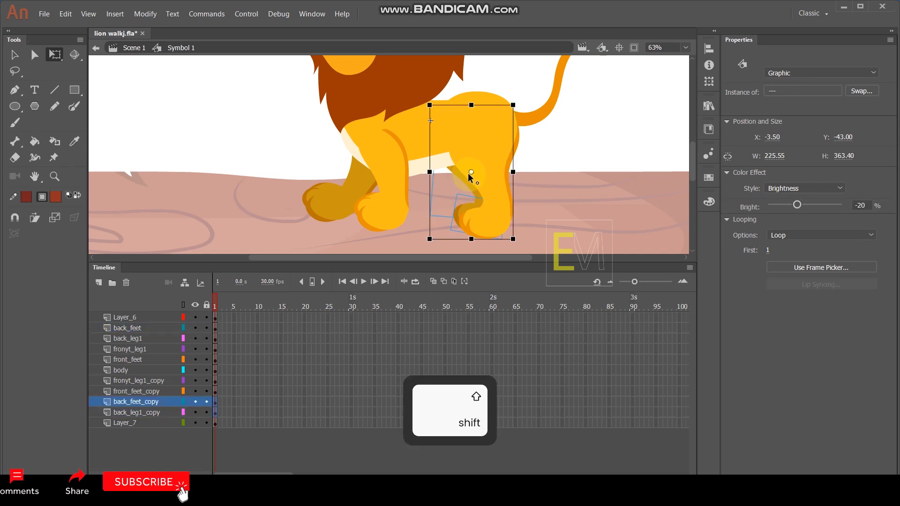
left_click_drag(520, 245, 583, 232)
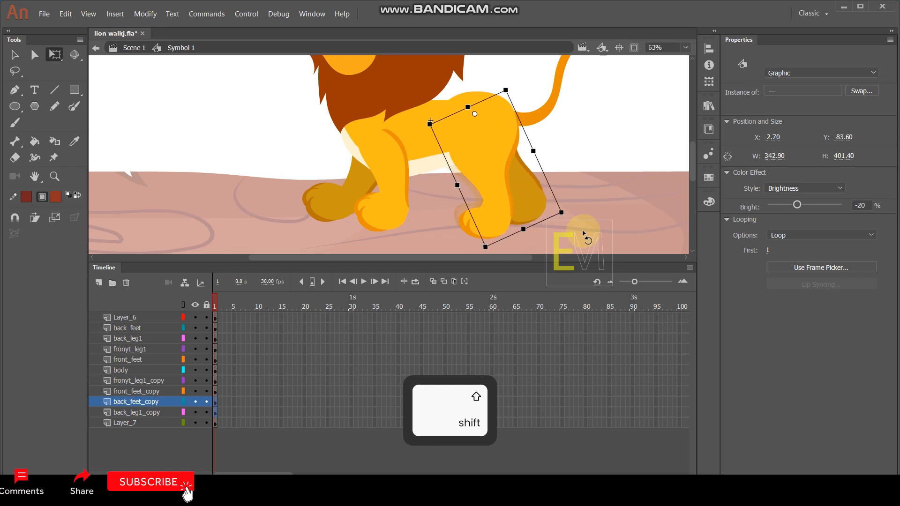
left_click(608, 218)
scroll(525, 187, "down", 3)
scroll(420, 179, "up", 2)
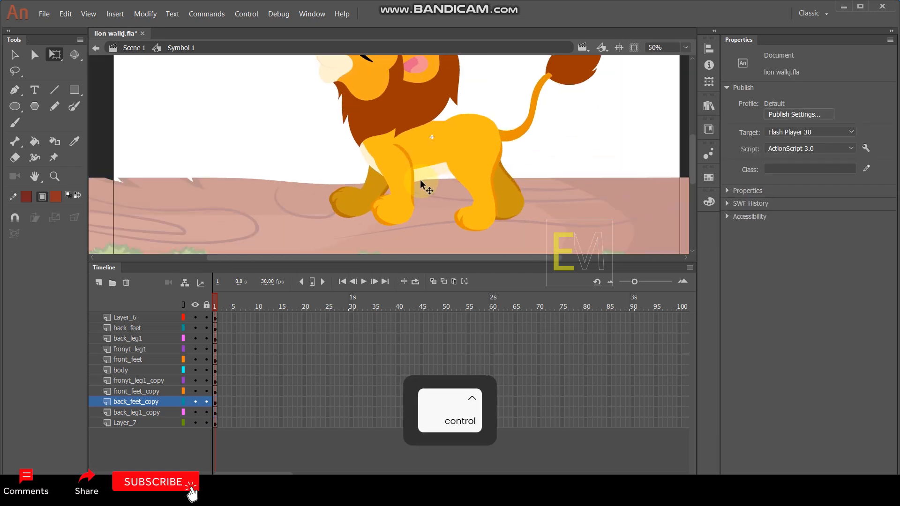
scroll(420, 179, "down", 1)
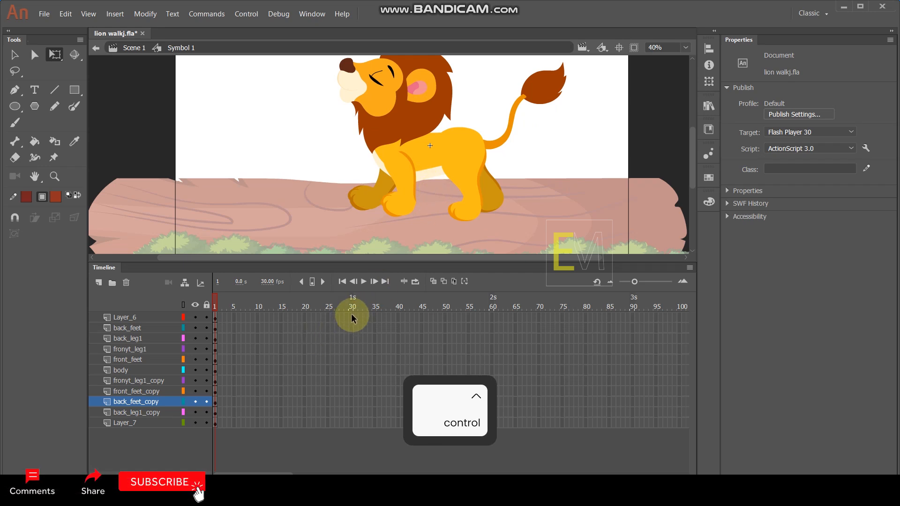
Insert keyframes on all layers, from Layer_6 to Layer_7, at frame 30 and at frame 15.
left_click_drag(353, 342, 349, 434)
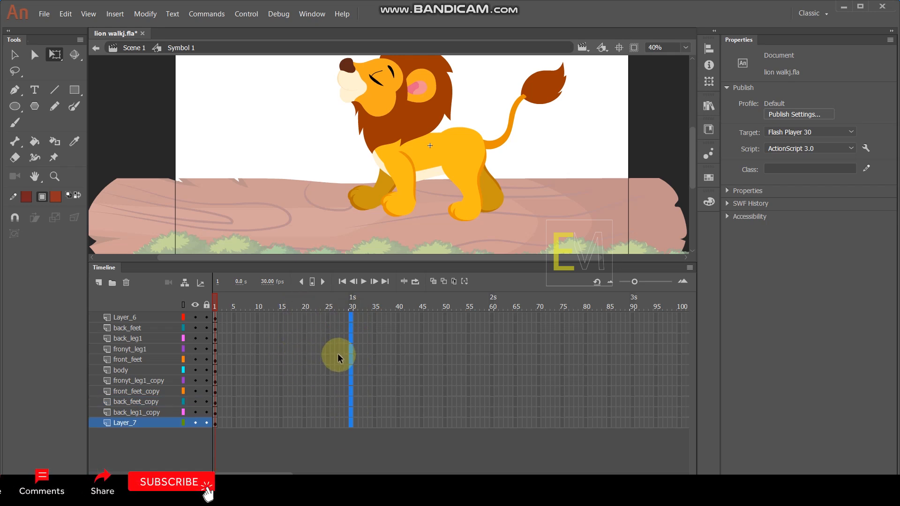
key("F6")
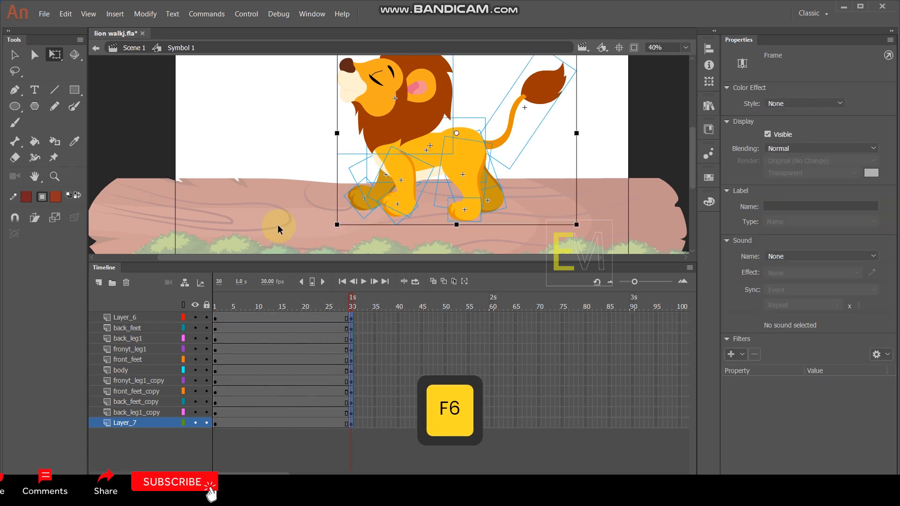
left_click(274, 133)
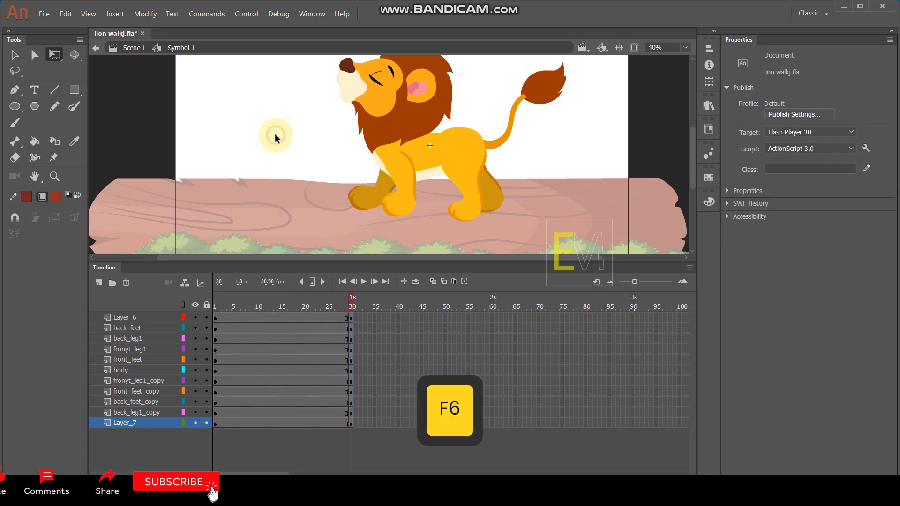
left_click(280, 318)
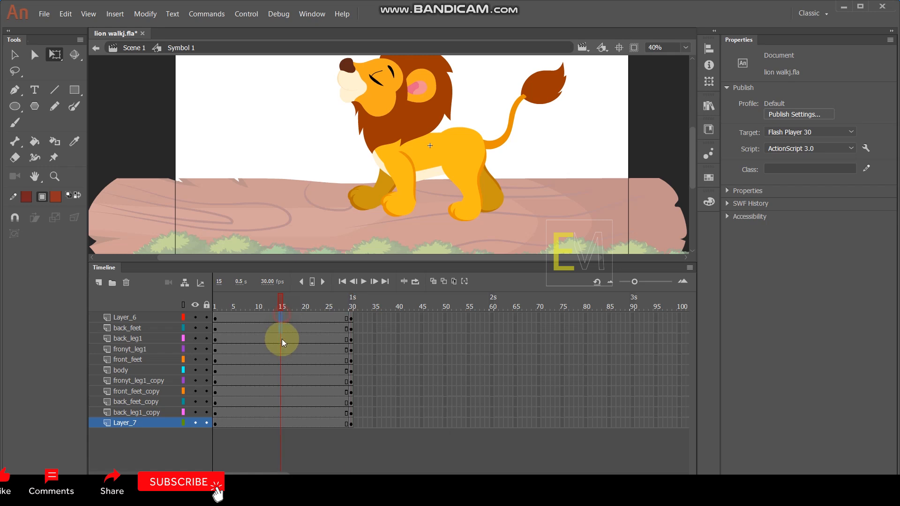
left_click(279, 423, "shift")
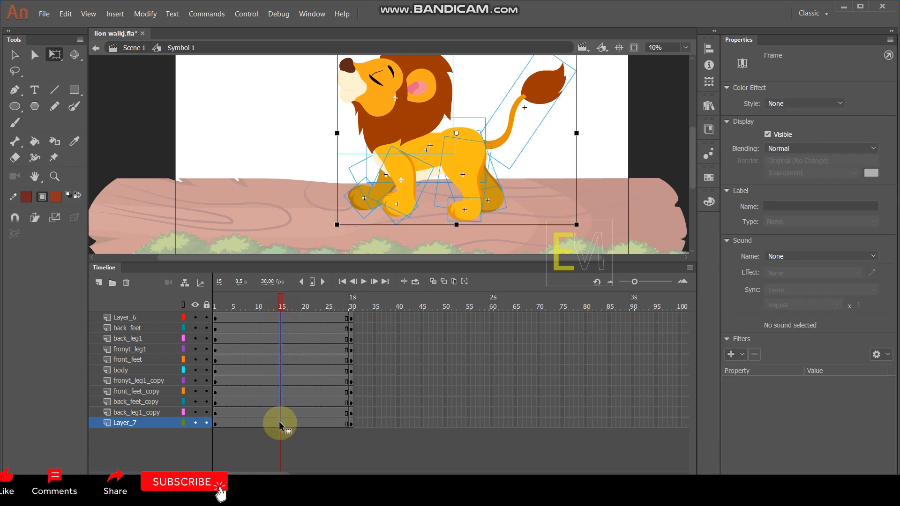
key("F6")
left_click(271, 123)
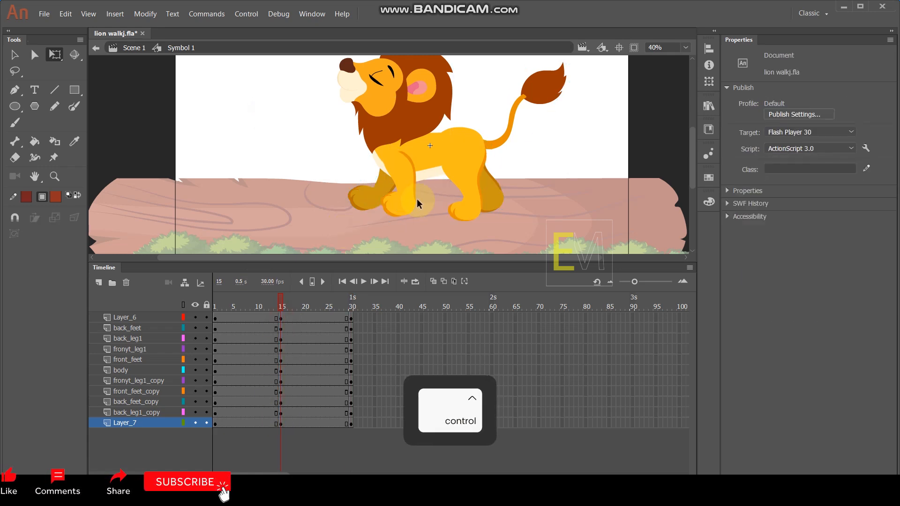
At frame 15, rotate the far front leg and foot backward behind the near front leg, and adjust the far foot's angle.
scroll(417, 199, "up", 2)
left_click(325, 204, "shift")
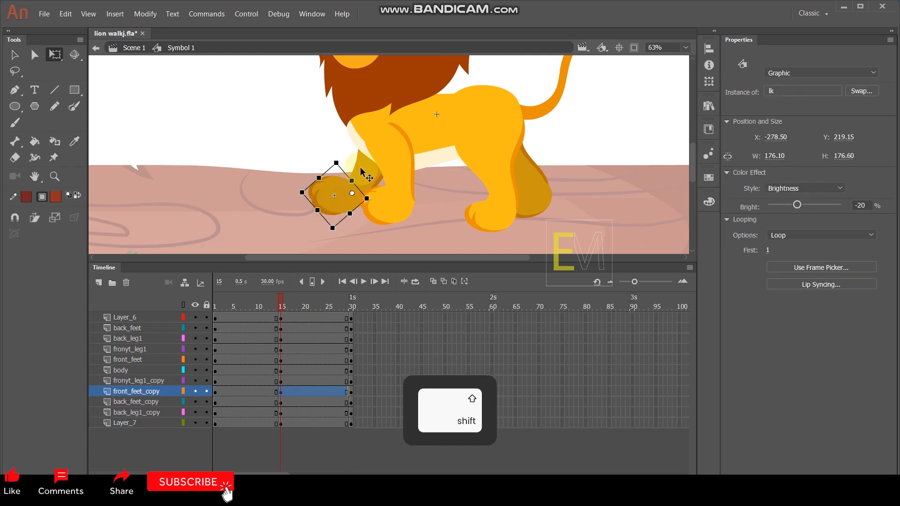
left_click(360, 166, "shift")
left_click_drag(420, 227, 522, 243)
left_click(303, 219)
left_click(367, 227)
left_click_drag(395, 246, 375, 242)
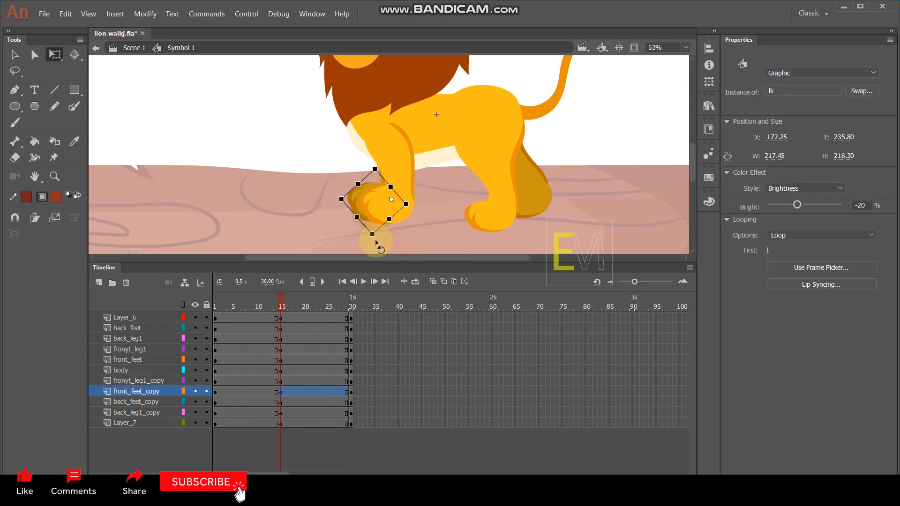
left_click(431, 230)
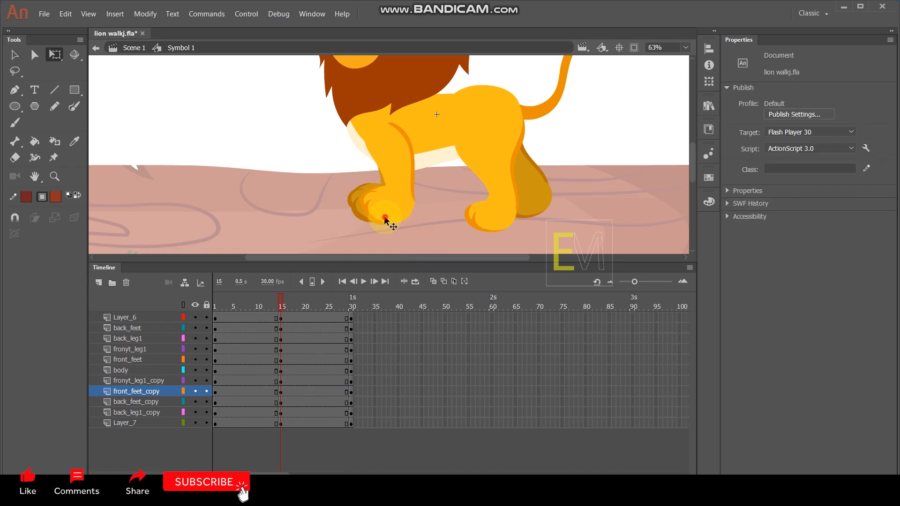
At frame 15, rotate the near front leg and foot forward about the shoulder, and tilt the near foot down toward the log.
left_click(385, 220)
left_click(389, 180, "shift")
left_click_drag(390, 177, 380, 128)
left_click_drag(445, 240, 380, 252)
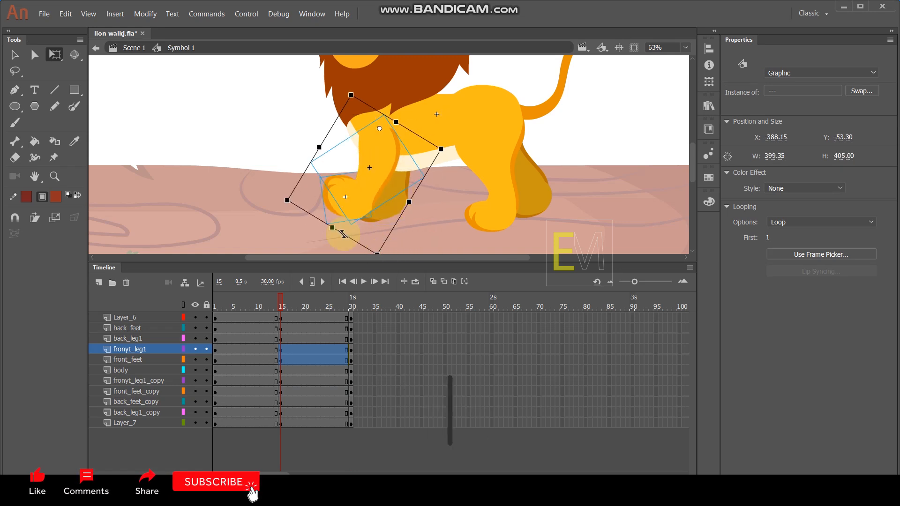
left_click(254, 195)
left_click(339, 186)
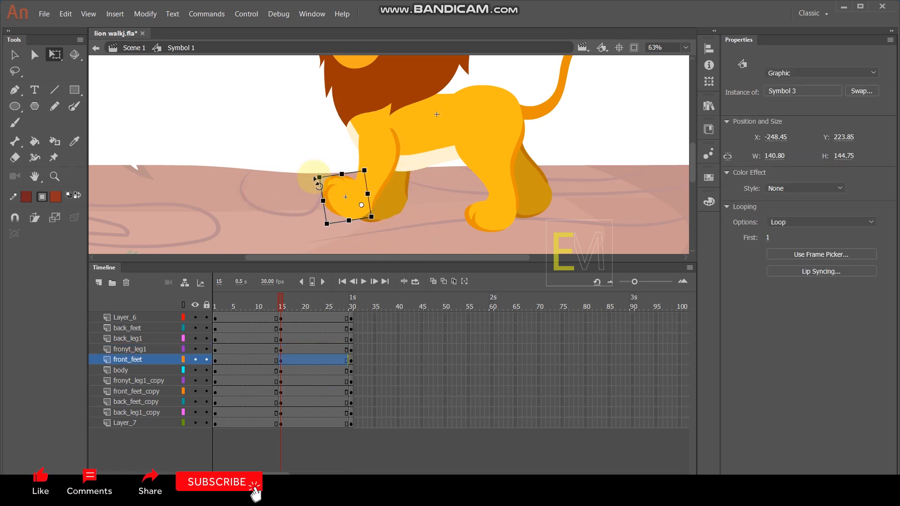
left_click(457, 216)
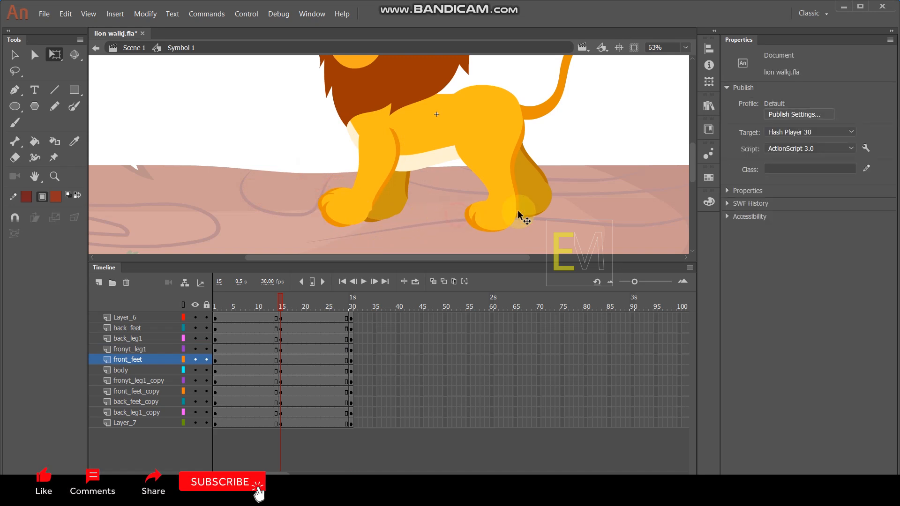
At frame 15, rotate the far back leg and foot forward about a pivot at the hip.
left_click(536, 206)
left_click(501, 154, "shift")
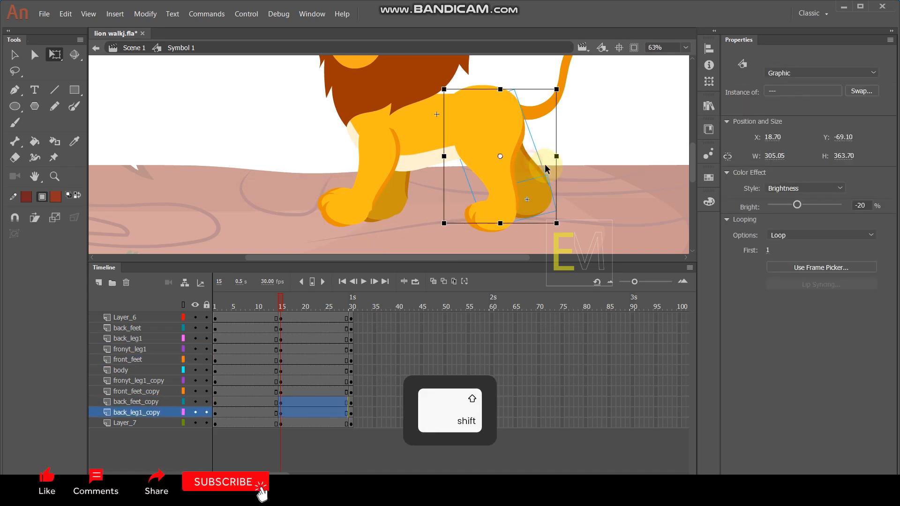
left_click_drag(501, 120, 488, 116)
left_click_drag(557, 224, 509, 256)
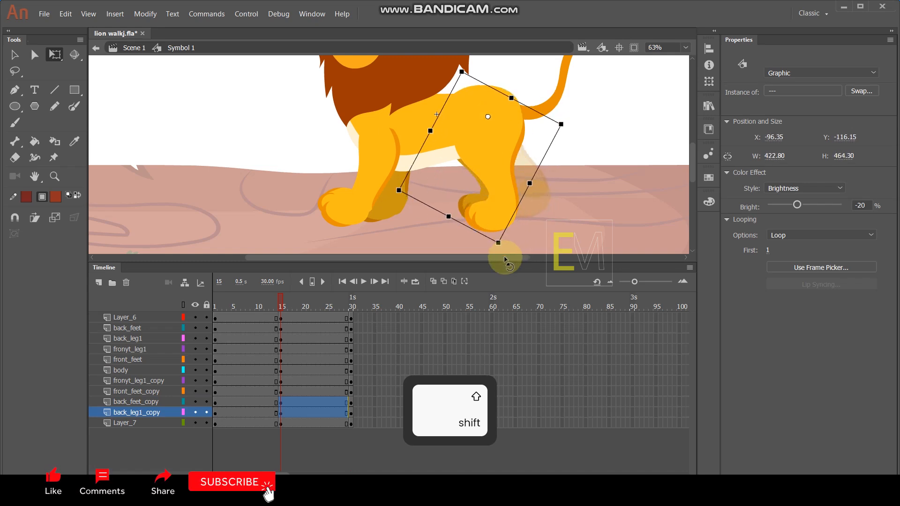
left_click(551, 213)
At frame 15, rotate the near back leg and foot backward about a pivot placed at the hip.
left_click(499, 220)
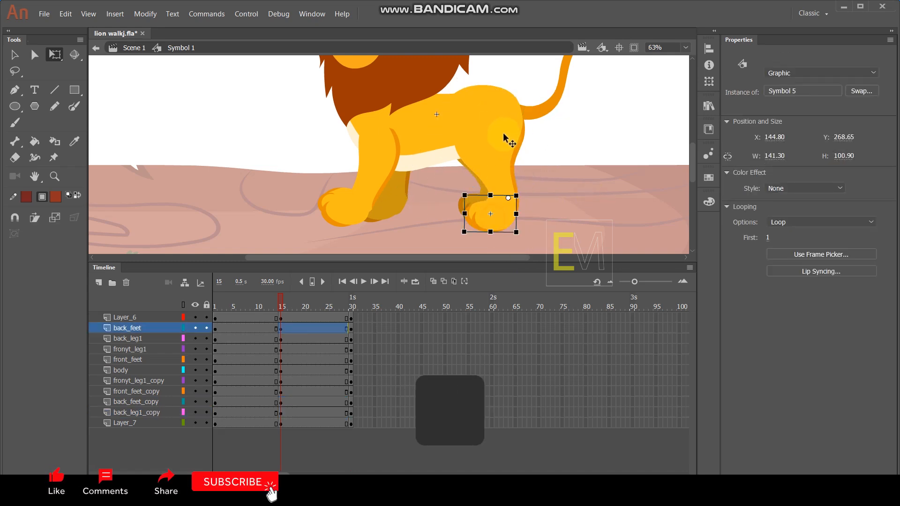
left_click(490, 170, "shift")
left_click_drag(490, 170, 488, 106)
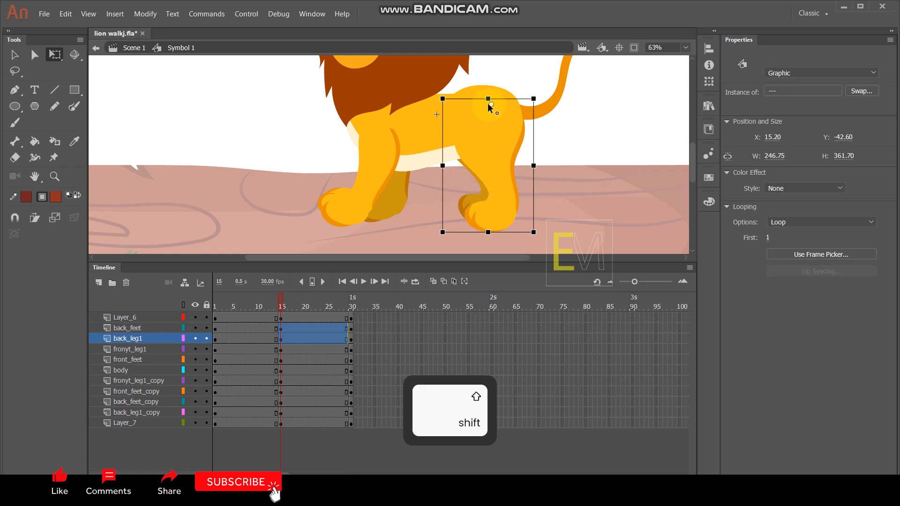
left_click_drag(534, 241, 604, 203)
left_click(446, 217)
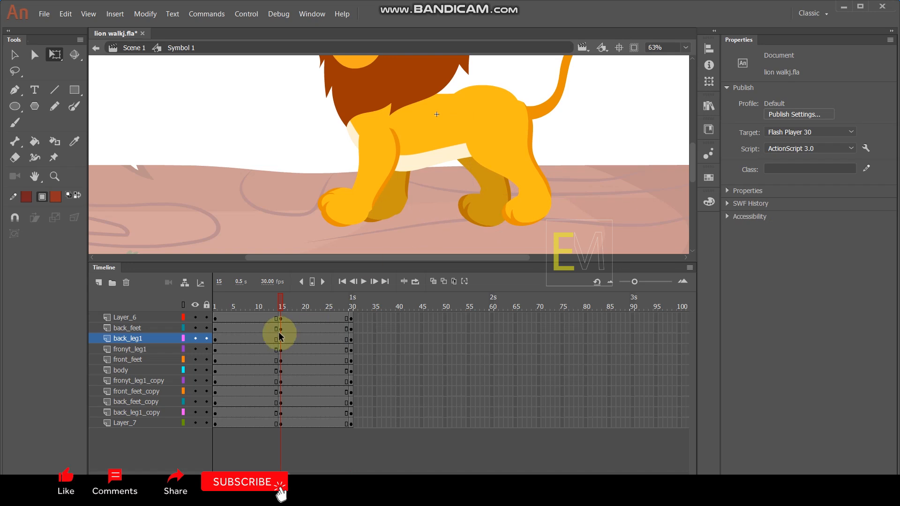
Create classic tweens between the keyframes on all layers and play back the walk.
left_click_drag(322, 317, 215, 444)
right_click(249, 385)
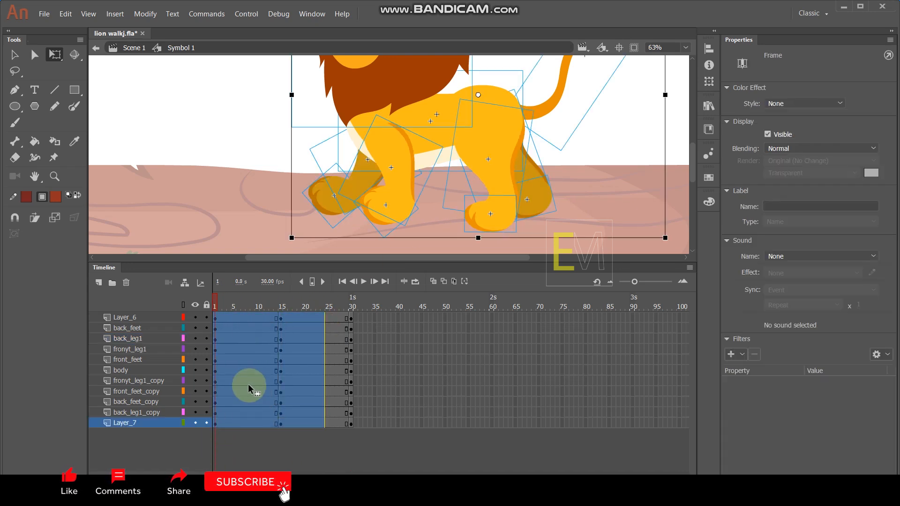
left_click(304, 123)
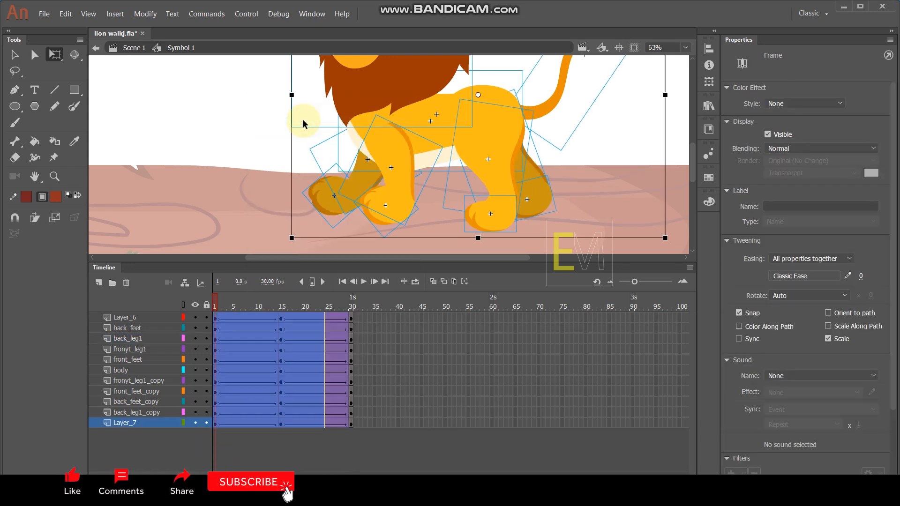
key("Return")
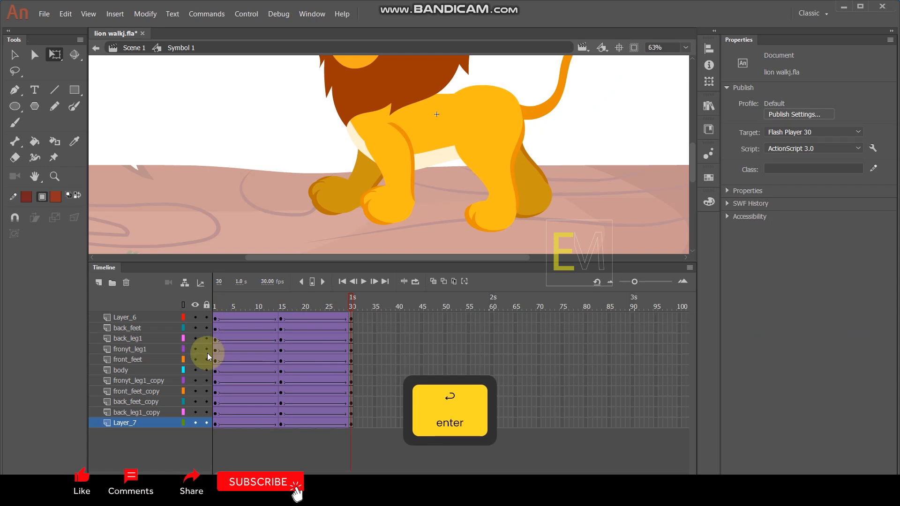
Scrub through the start of the walk and insert keyframes on all layers at frame 7.
left_click_drag(262, 312, 209, 325)
left_click_drag(215, 324, 242, 333)
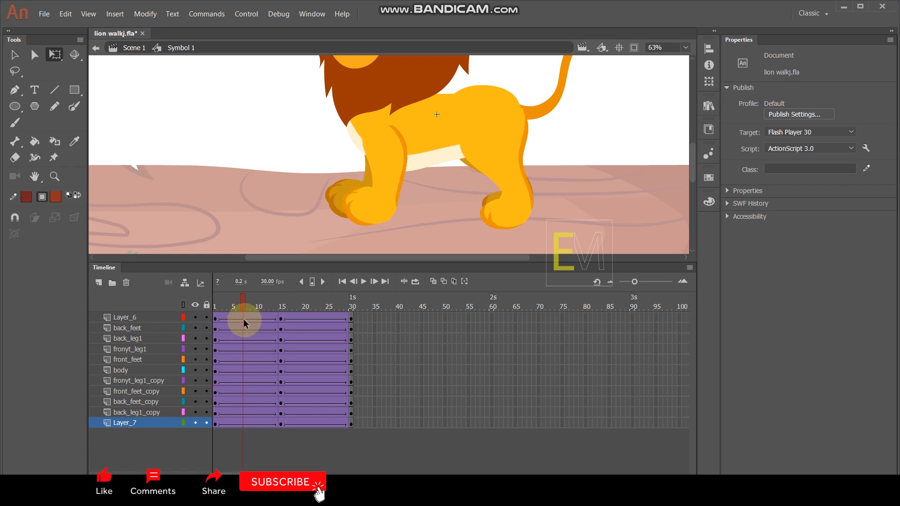
left_click_drag(240, 317, 244, 432)
key("F6")
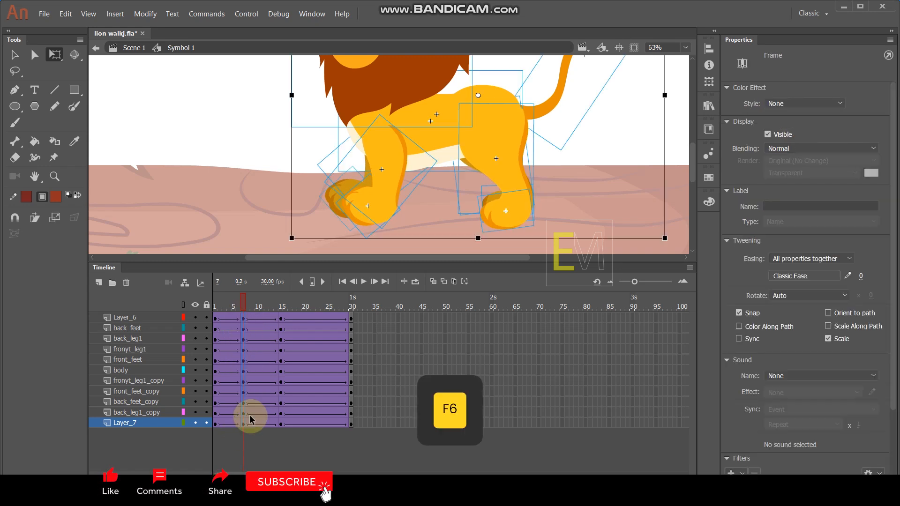
left_click(221, 147)
mouse_move(243, 305)
left_mouse_down()
mouse_move(197, 308)
mouse_move(287, 318)
mouse_move(197, 321)
mouse_move(245, 319)
left_mouse_up()
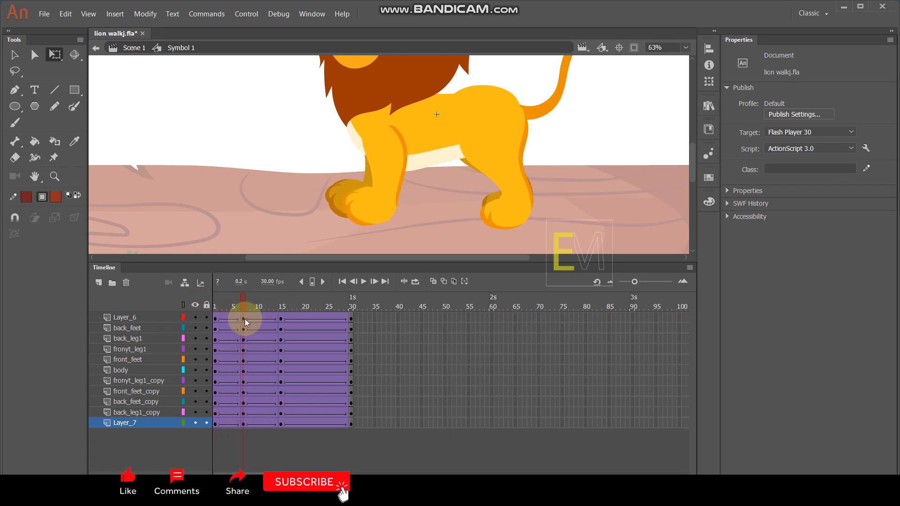
Rotate the near front foot at frame 7 so that its toes point downward.
left_click(364, 215)
left_click_drag(373, 244, 418, 252)
mouse_move(246, 309)
left_mouse_down()
mouse_move(204, 308)
mouse_move(273, 320)
mouse_move(245, 320)
left_mouse_up()
left_click(308, 205)
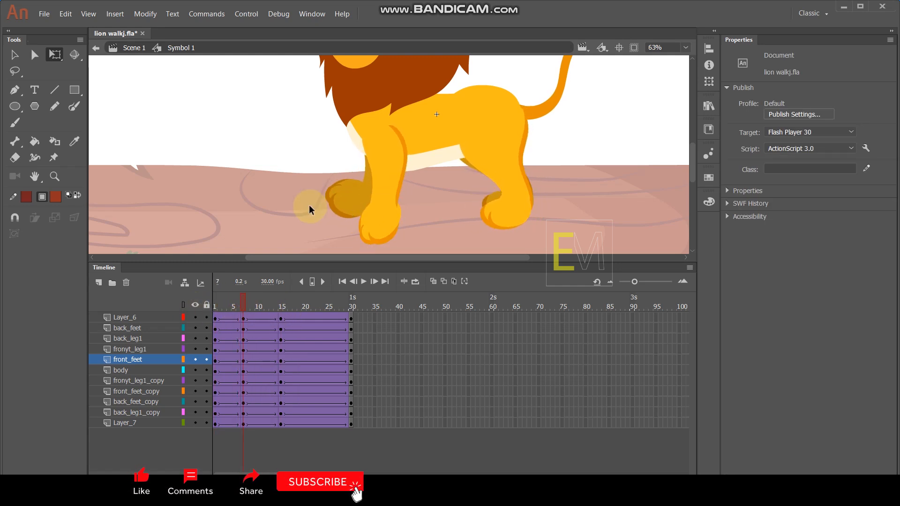
Select the near front leg together with its foot at frame 7 and shorten them vertically to lift the paw.
left_click(384, 181)
left_click_drag(209, 314, 241, 311)
left_click(401, 247)
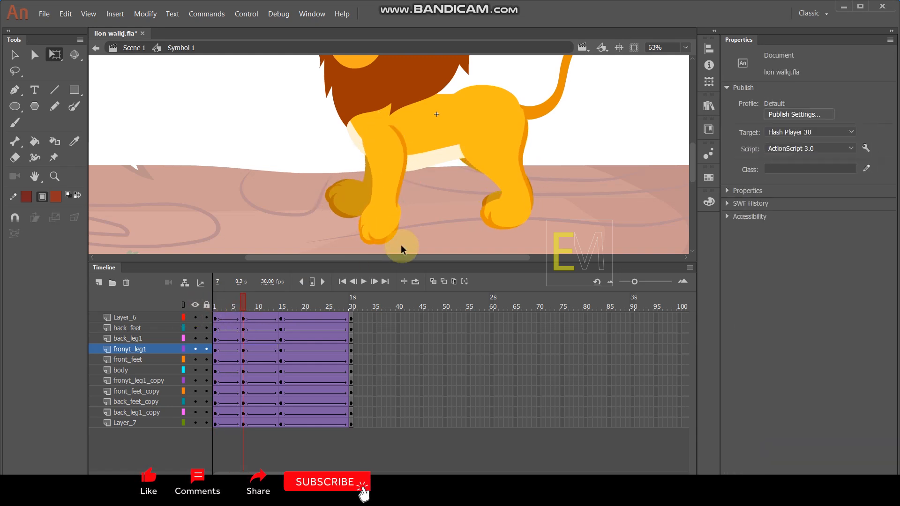
left_click(371, 234)
left_click(384, 172, "shift")
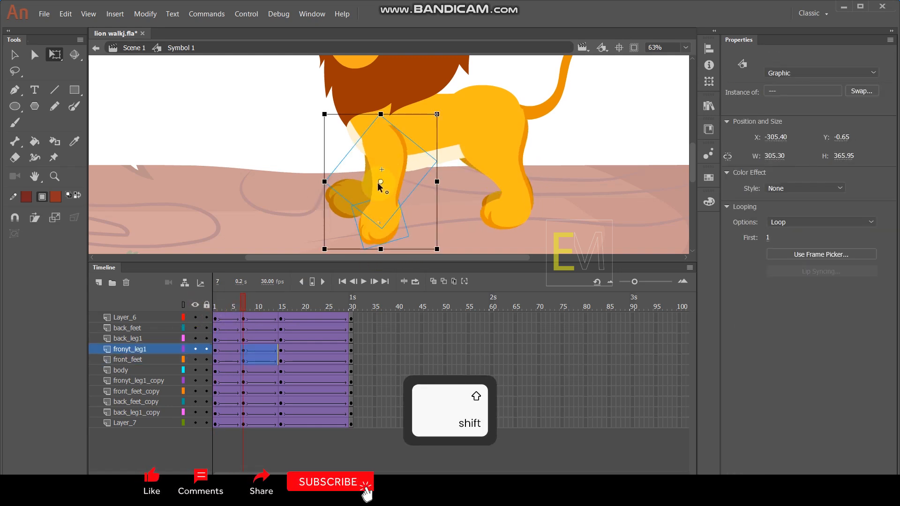
left_click_drag(381, 249, 381, 232)
left_click_drag(263, 307, 246, 327)
Rotate the near front foot at frame 7 so that its toes point further down, and play back the walk.
left_click(386, 241)
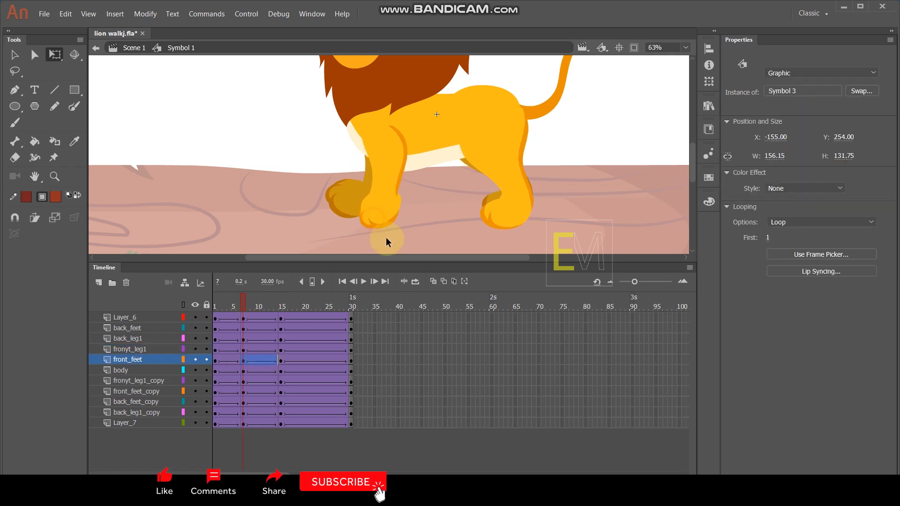
left_click_drag(419, 231, 425, 209)
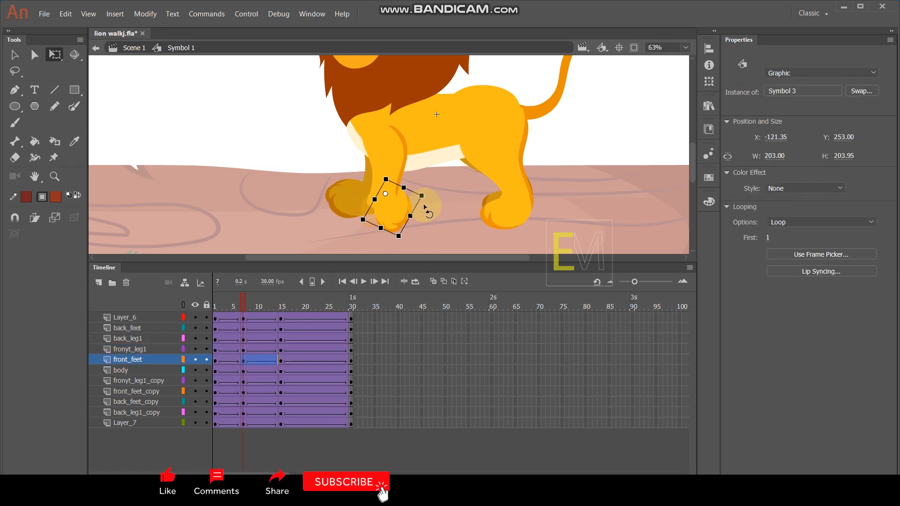
scroll(396, 220, "up", 2)
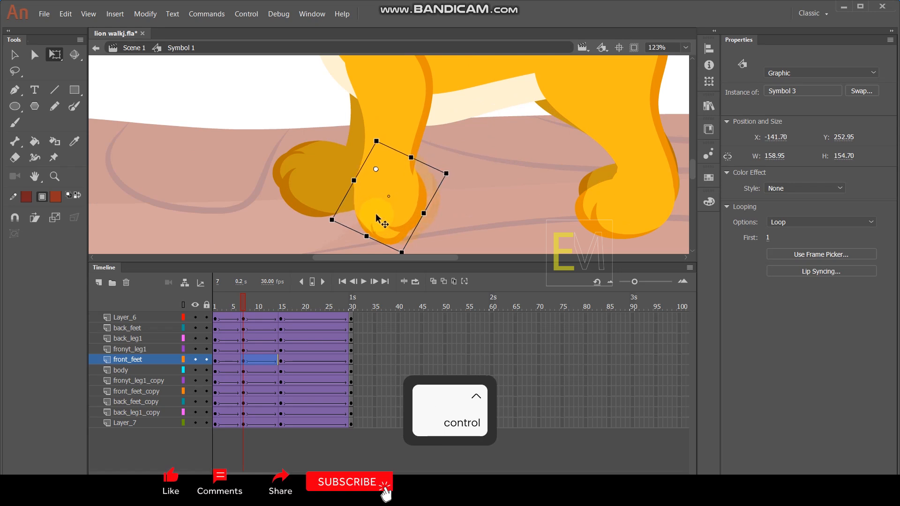
left_click_drag(242, 307, 184, 323)
key("Return")
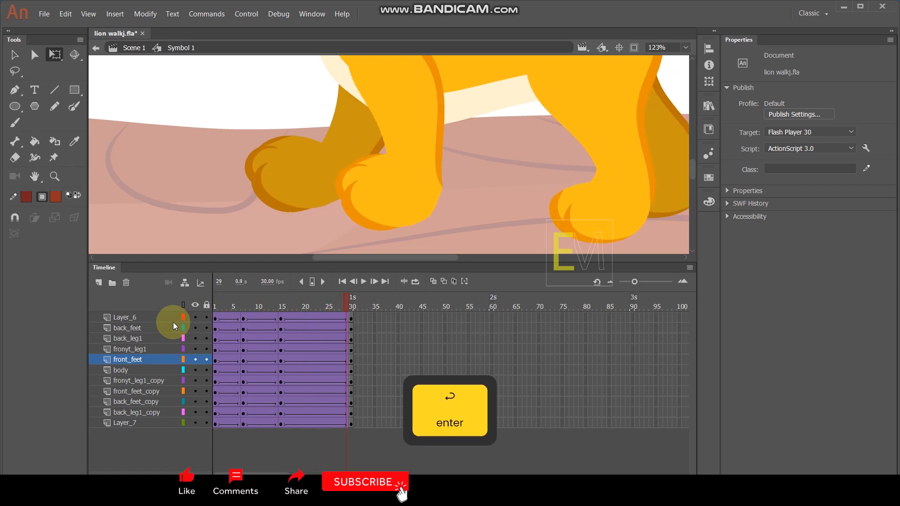
Select the far back leg together with its foot at frame 7.
left_click_drag(223, 308, 243, 311)
scroll(443, 150, "down", 2)
scroll(443, 150, "down", 2)
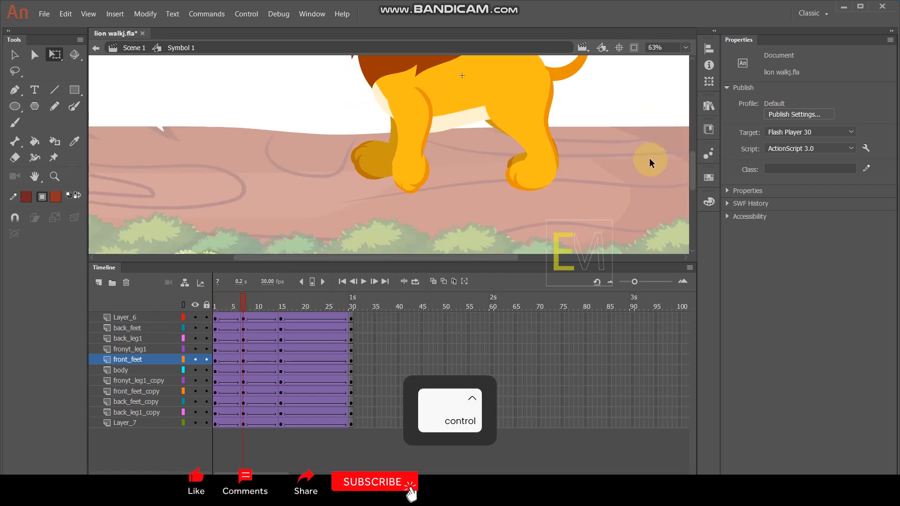
scroll(515, 152, "up", 1)
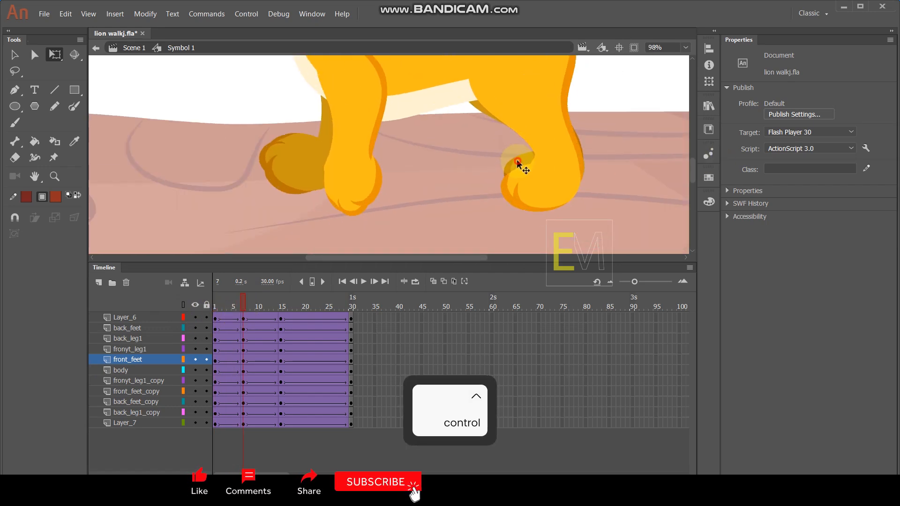
left_click(517, 159)
left_click(476, 110, "shift")
key("space")
Try to rotate the far back leg and foot backward about a pivot placed at the hip.
left_click_drag(504, 114, 516, 161)
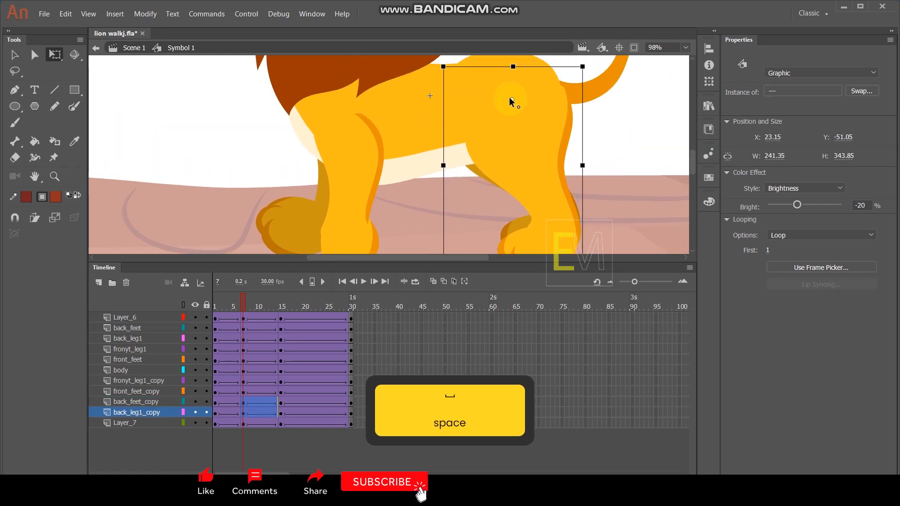
scroll(541, 127, "down", 2)
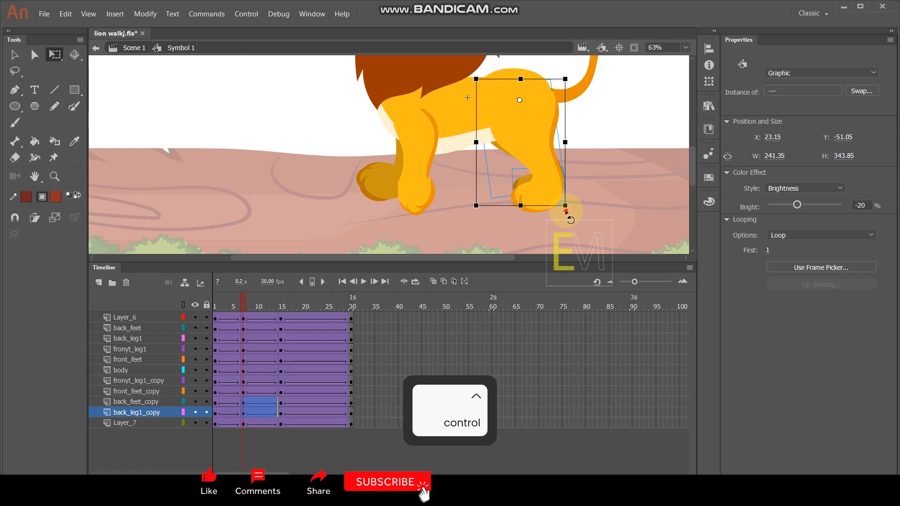
left_click_drag(566, 212, 585, 214)
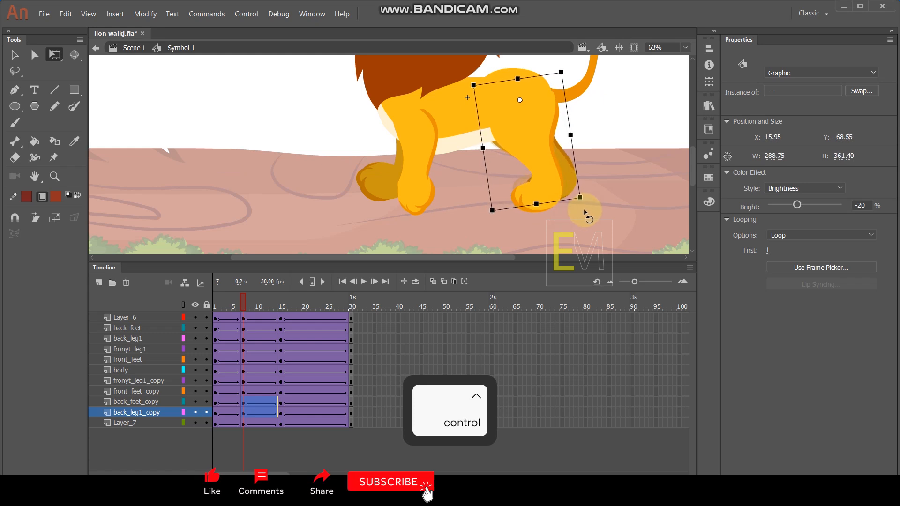
key("ctrl+z")
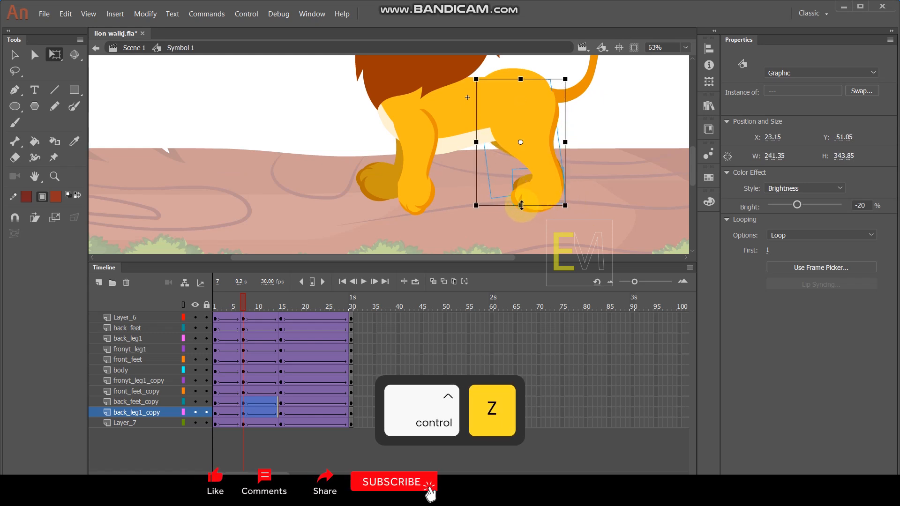
left_click_drag(521, 193, 521, 195)
key("ctrl+z")
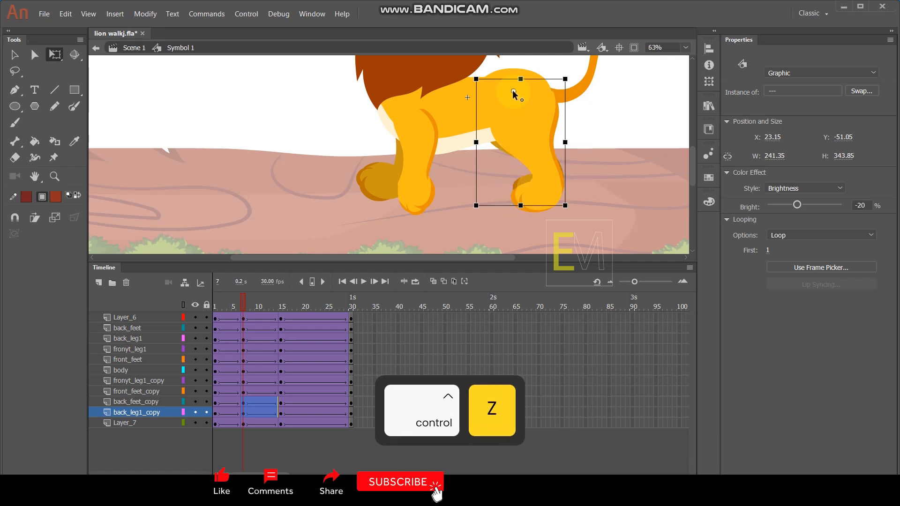
Shorten the far back leg and foot vertically at frame 7 and rotate the foot so that its toes point downward.
left_click_drag(520, 205, 521, 196)
left_click(593, 187)
left_click(540, 202)
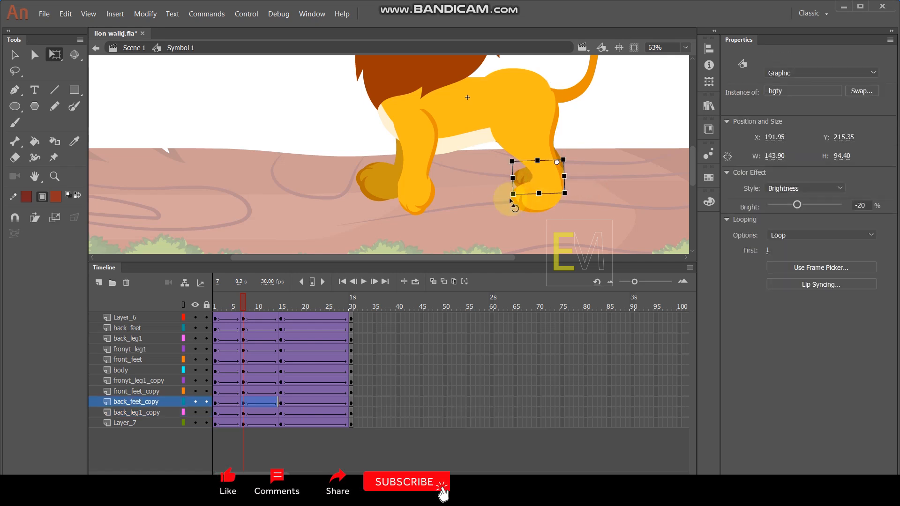
left_click_drag(514, 206, 546, 177)
scroll(575, 186, "up", 5)
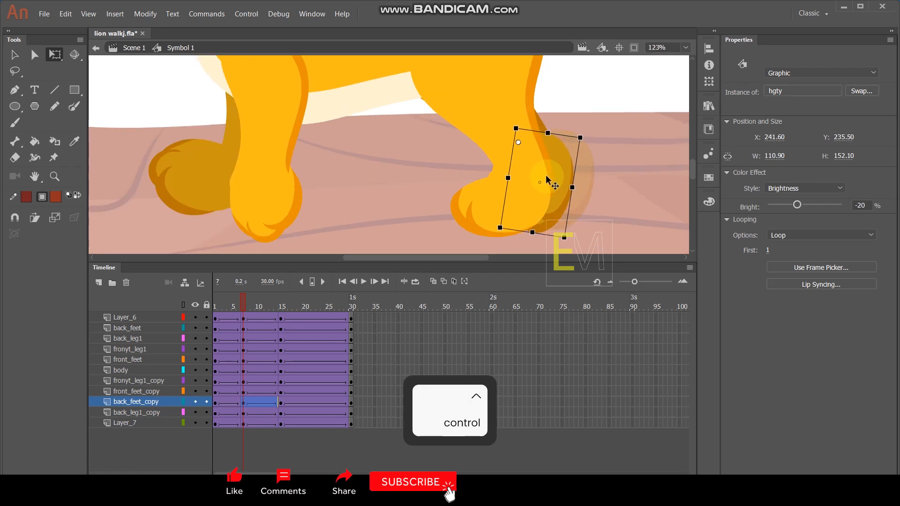
Scrub through the first frames and play back the walk to check the motion of the far back leg.
left_click(283, 307)
mouse_move(243, 304)
left_mouse_down()
mouse_move(207, 306)
mouse_move(282, 308)
mouse_move(248, 308)
left_mouse_up()
left_click(210, 321)
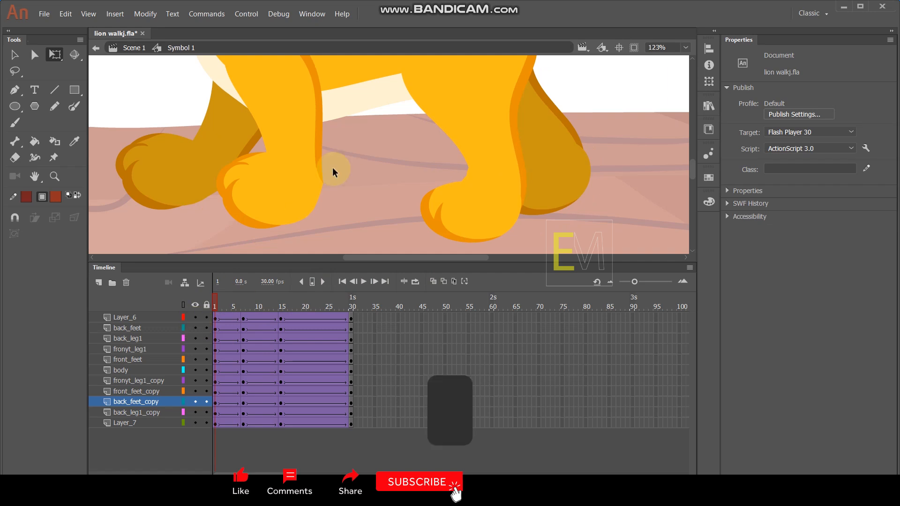
scroll(391, 168, "down", 5)
scroll(392, 134, "up", 5)
key("Return")
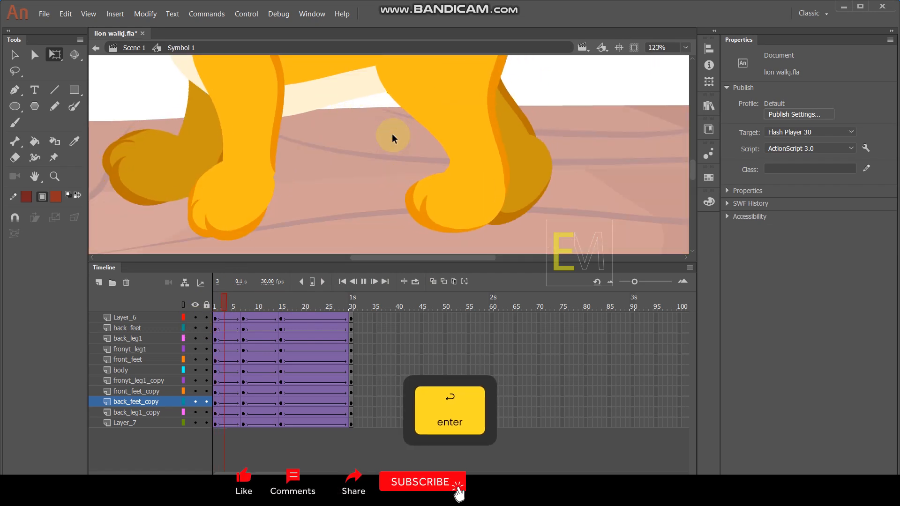
key("Return")
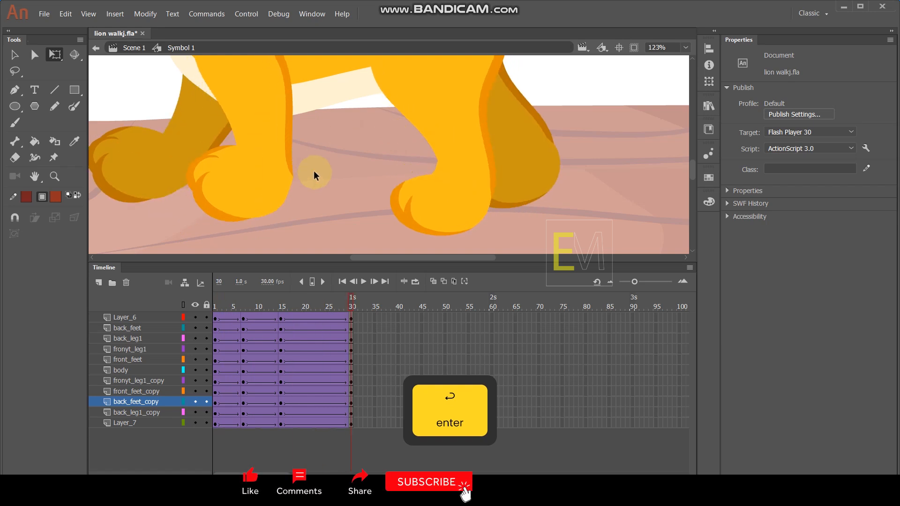
Rotate the far back foot further backward at frame 7, nudge it into line with its leg, and scrub to check.
left_click_drag(228, 310, 244, 317)
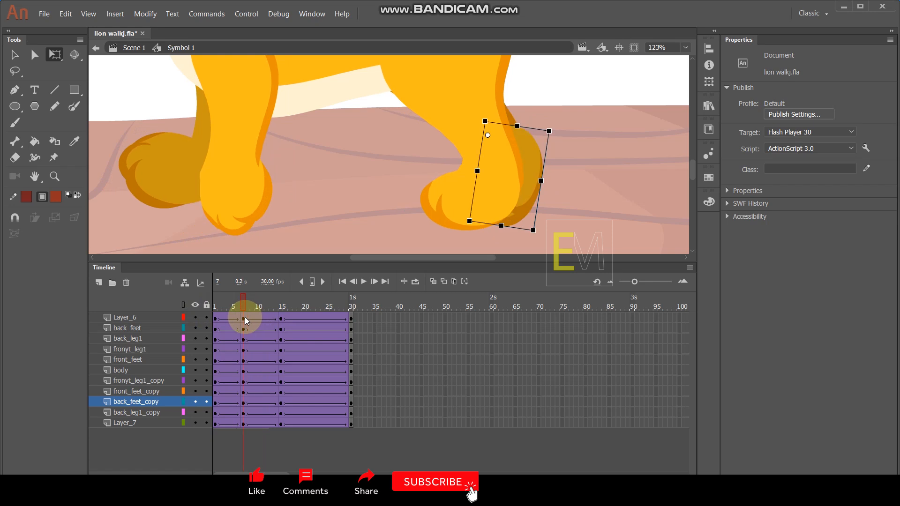
left_click(523, 174)
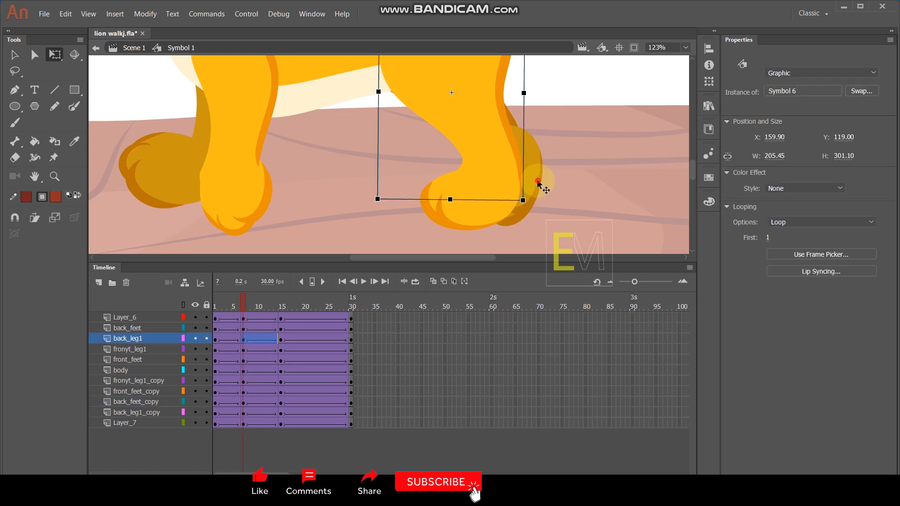
left_click(538, 181)
left_click_drag(540, 235, 585, 190)
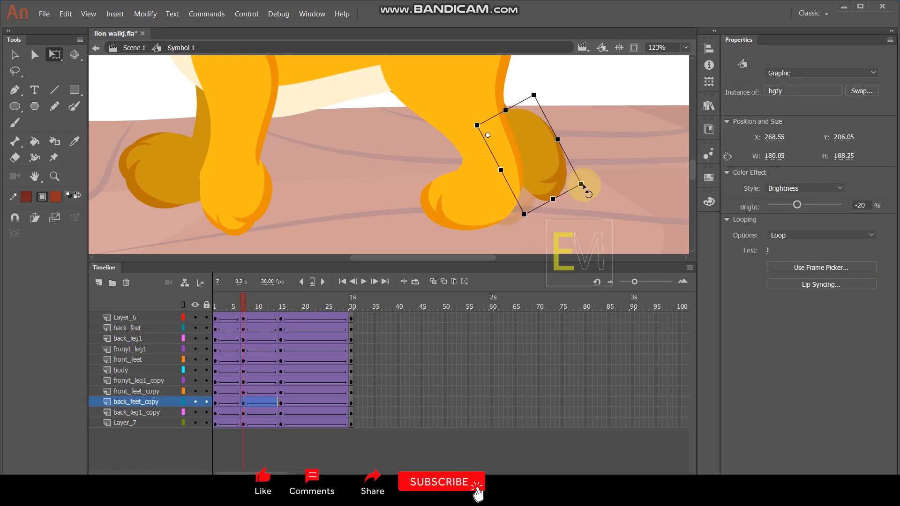
left_click_drag(532, 145, 527, 143)
left_click(230, 319)
left_click_drag(244, 305, 207, 328)
scroll(365, 206, "down", 3, "ctrl")
scroll(328, 141, "up", 2, "ctrl")
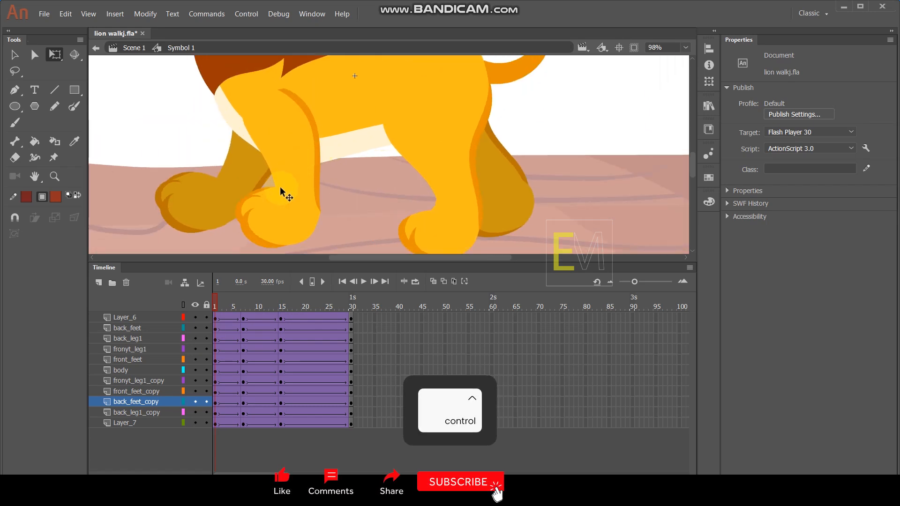
Insert keyframes on all layers at frame 22, midway through the second half of the walk.
left_click_drag(224, 303, 279, 313)
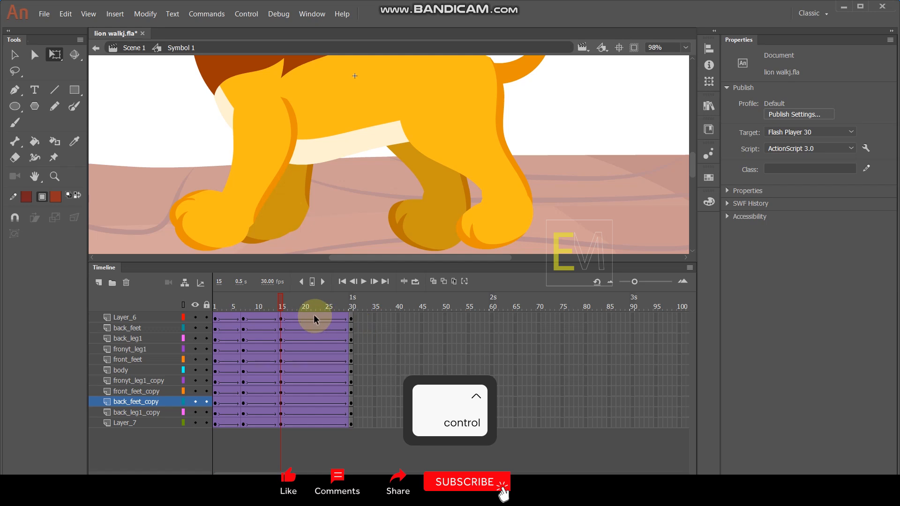
left_click_drag(316, 315, 316, 422)
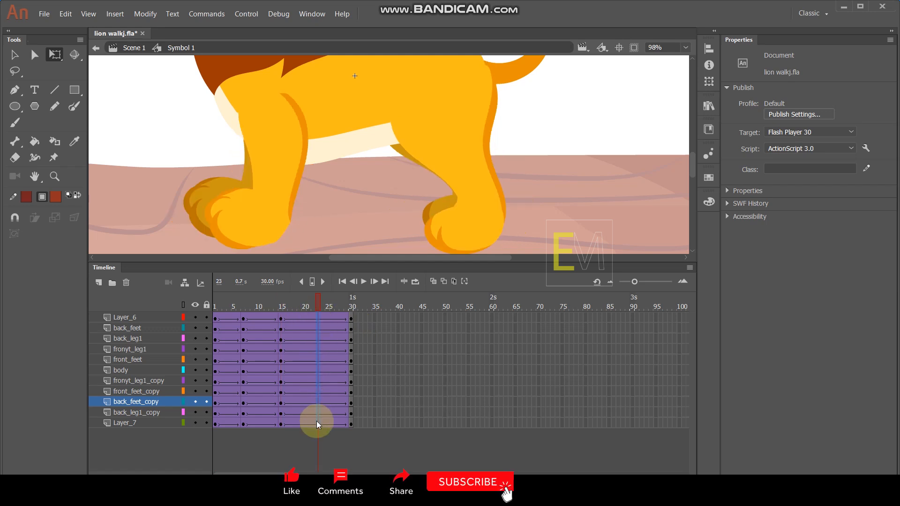
left_click(316, 311)
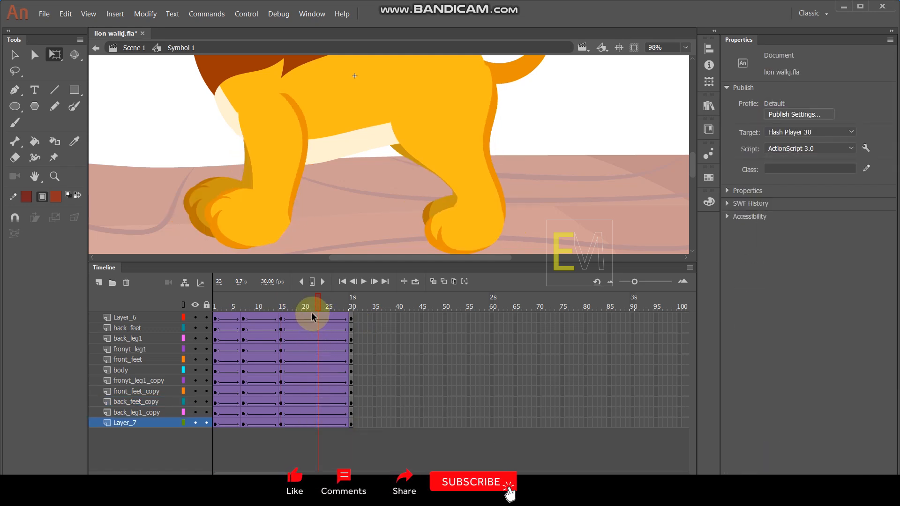
left_click_drag(312, 312, 314, 426)
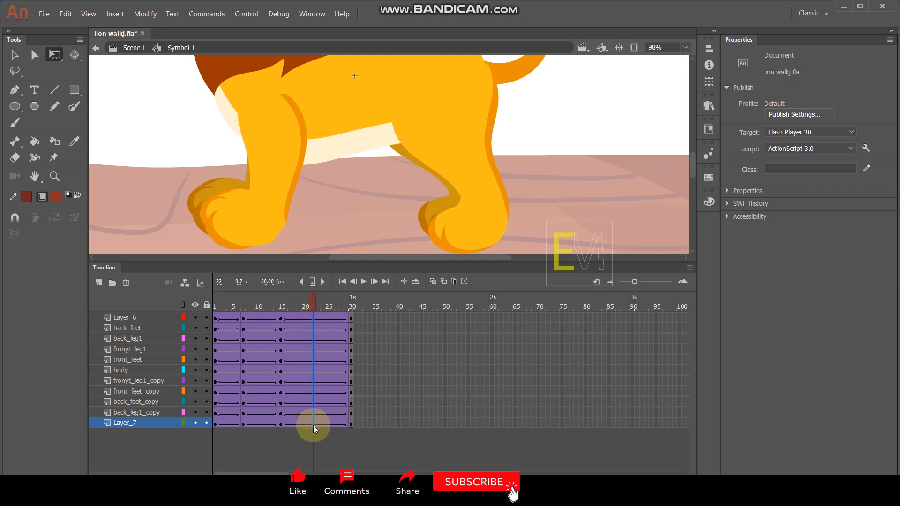
key("F6")
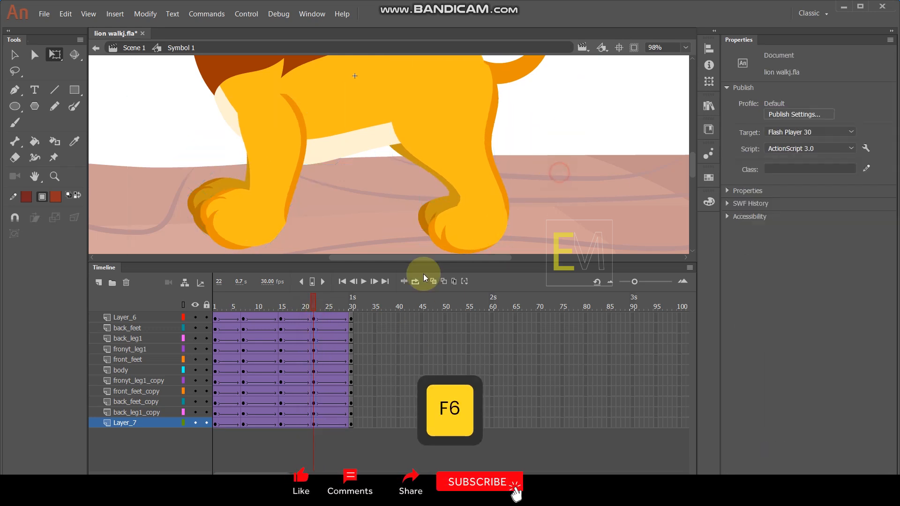
mouse_move(311, 301)
left_mouse_down()
mouse_move(280, 314)
mouse_move(313, 316)
mouse_move(277, 323)
mouse_move(288, 301)
mouse_move(317, 305)
left_mouse_up()
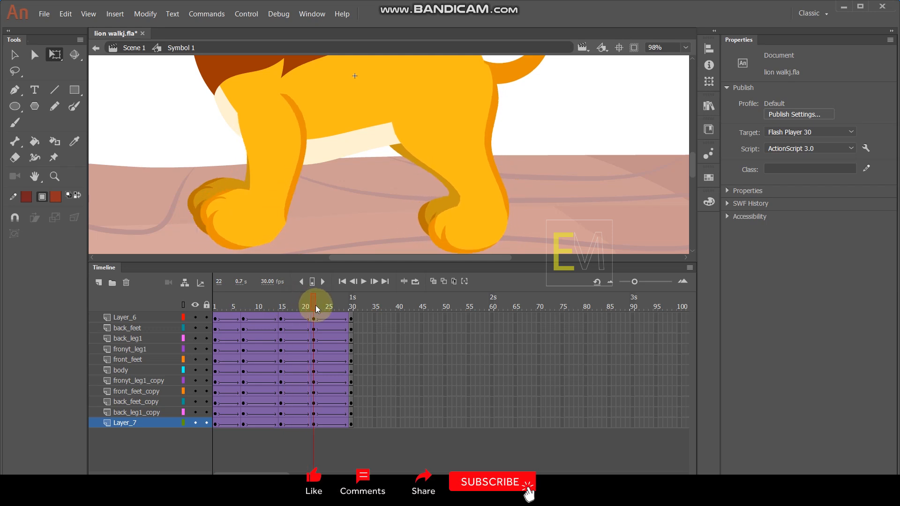
left_click(200, 190)
key("shift")
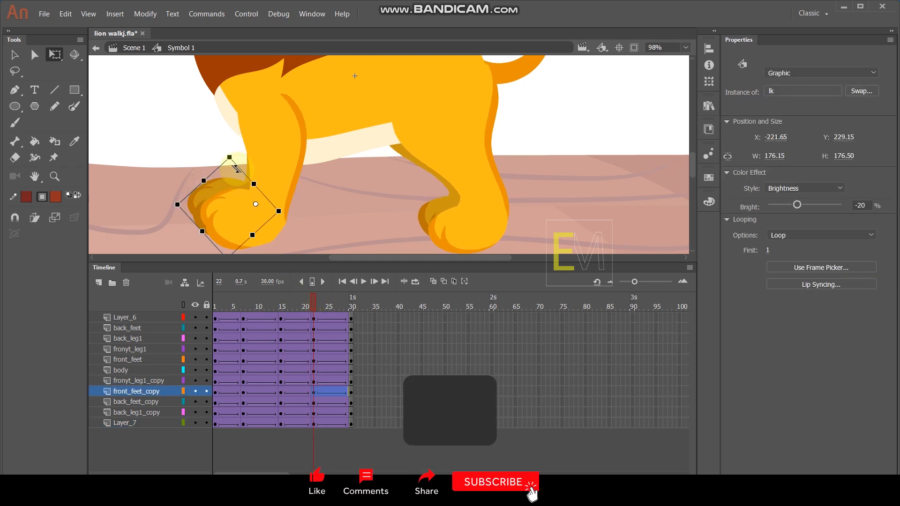
left_click(249, 175, "shift")
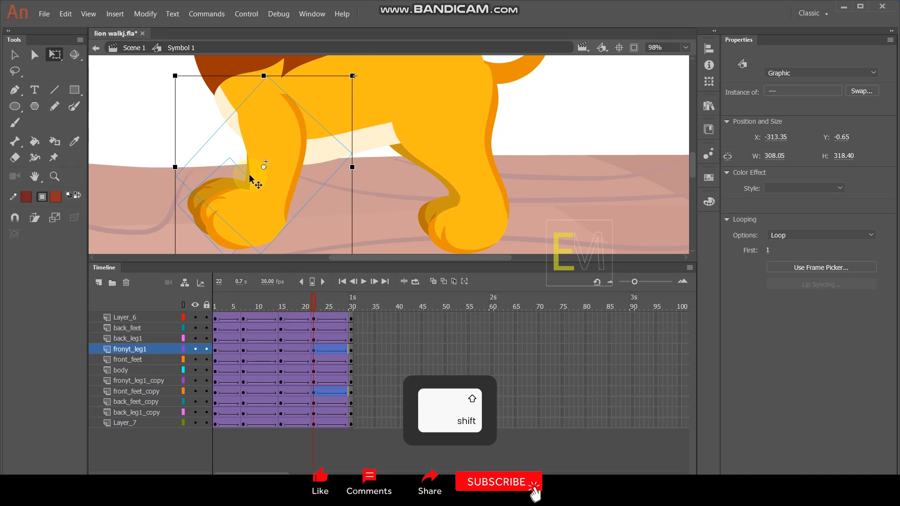
left_click_drag(226, 188, 150, 184)
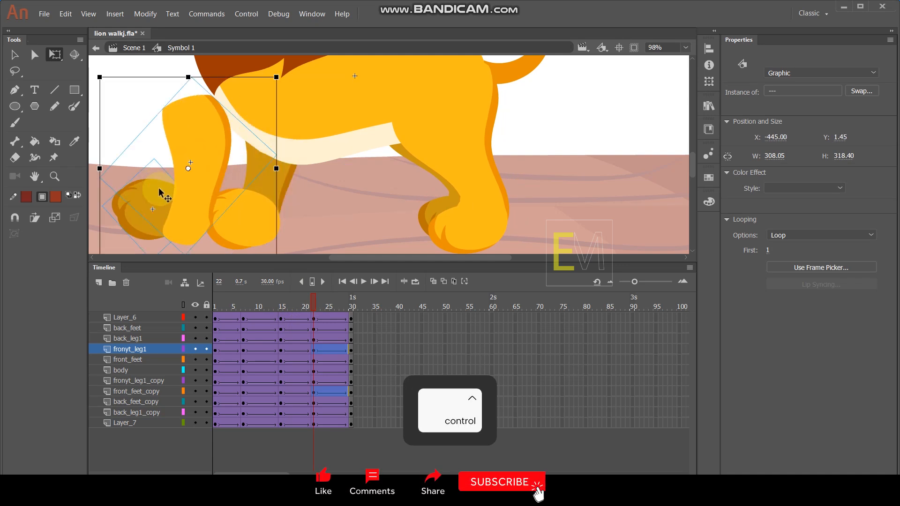
key("ctrl+z")
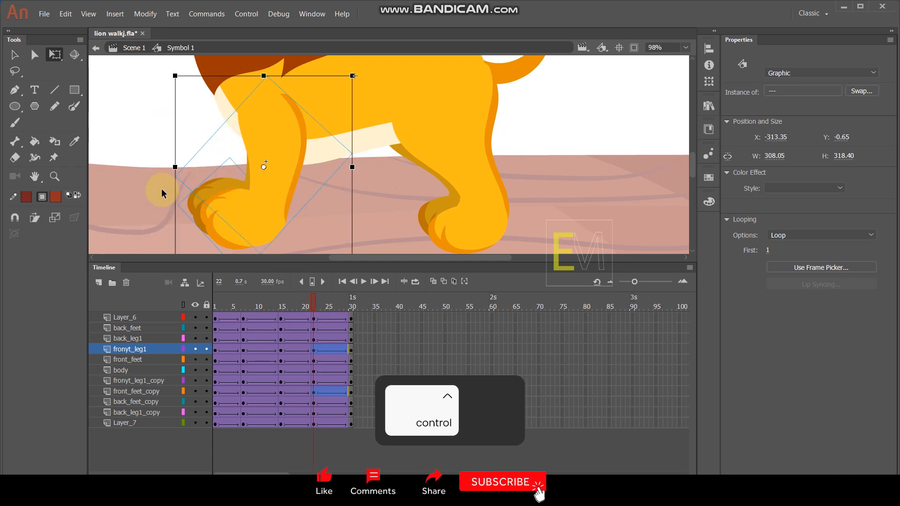
Lock the fronyt_leg1 and front_feet layers so that the far front leg and foot can be selected alone.
left_click(165, 451)
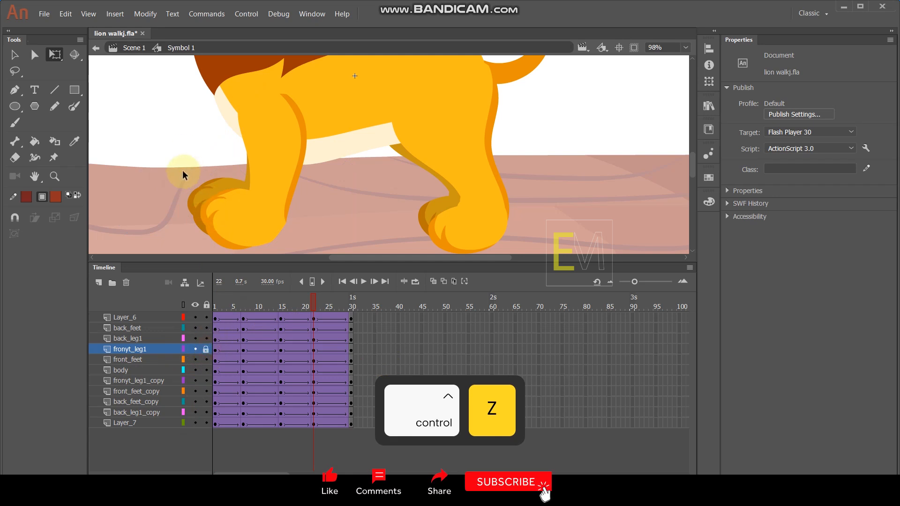
left_click(255, 215)
left_click_drag(228, 191, 151, 195)
key("ctrl+z")
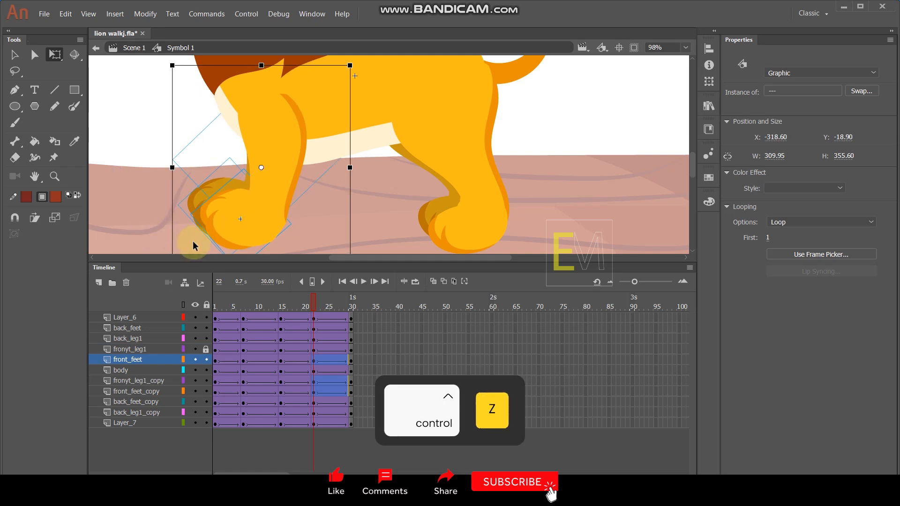
left_click(162, 455)
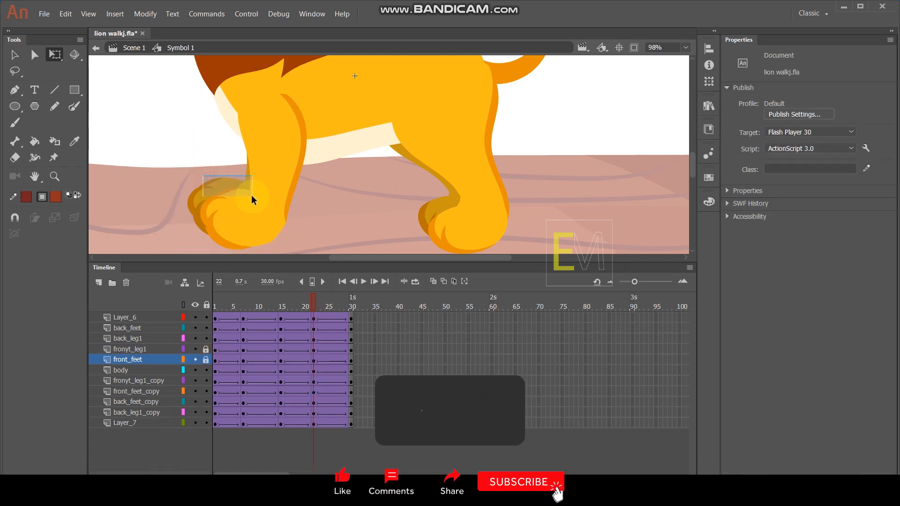
Rotate the far front leg and foot together backward around the shoulder at frame 22.
left_click_drag(251, 195, 251, 196)
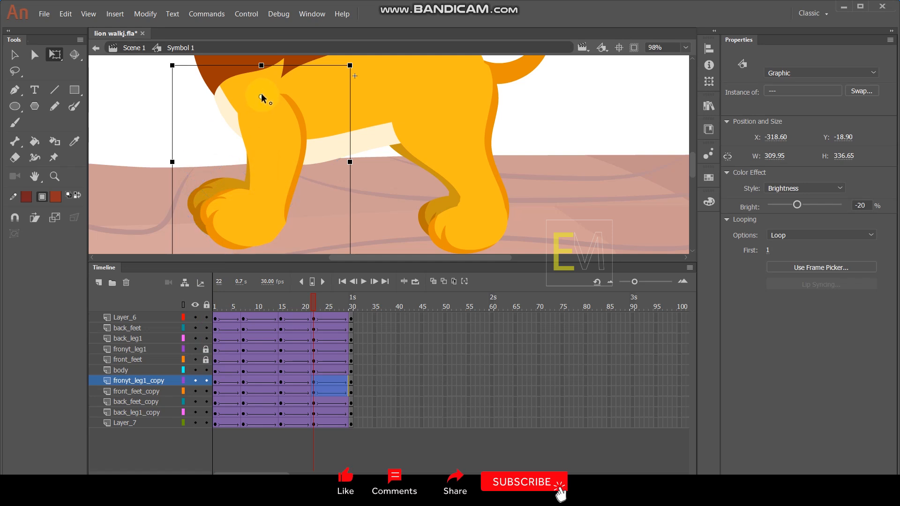
scroll(281, 190, "down", 2)
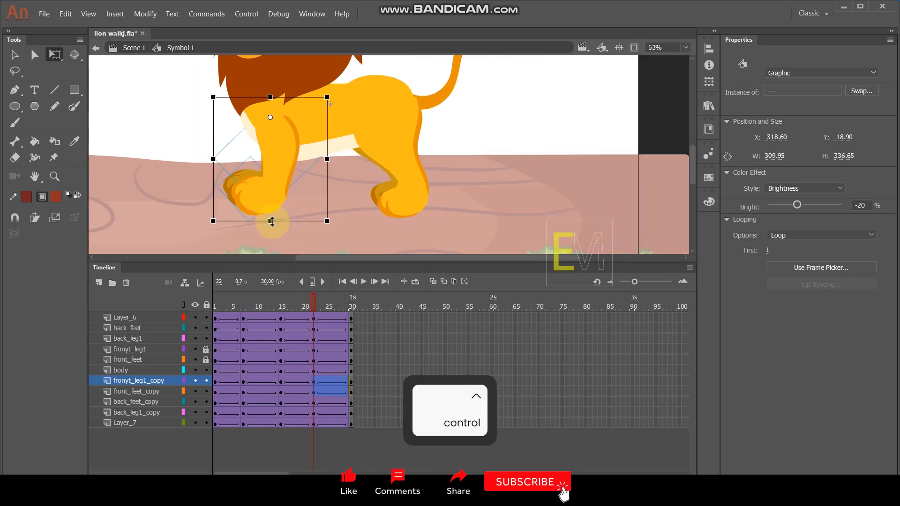
left_click_drag(273, 216, 277, 209)
Rotate the far front foot at frame 22, align it with its leg, and scrub nearby frames to check.
left_click(209, 192)
left_click(237, 181)
left_click_drag(215, 178, 274, 212)
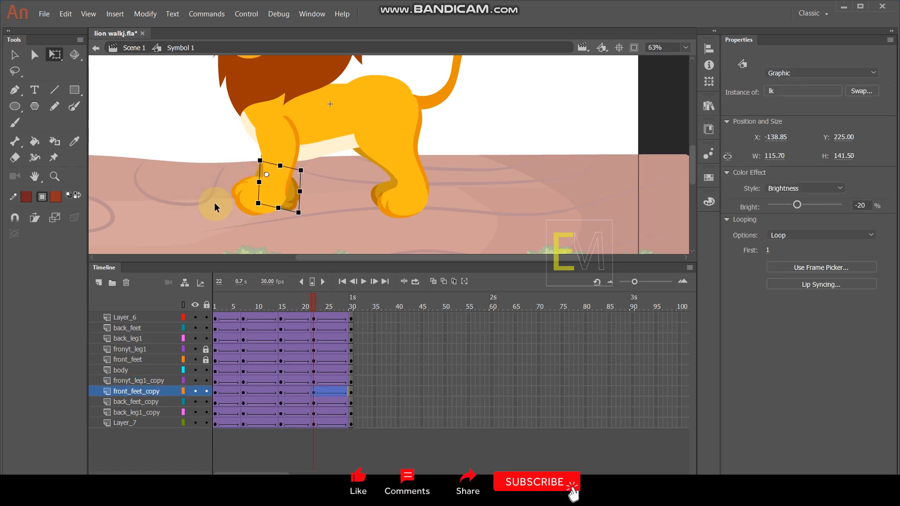
left_click(216, 240)
mouse_move(309, 308)
left_mouse_down()
mouse_move(195, 321)
mouse_move(344, 333)
mouse_move(279, 340)
mouse_move(314, 337)
mouse_move(315, 291)
mouse_move(281, 314)
mouse_move(314, 318)
left_mouse_up()
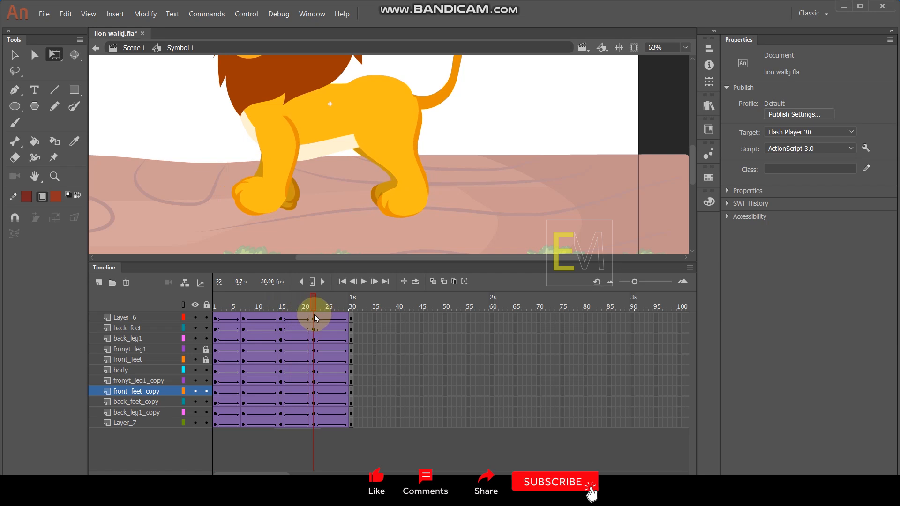
Rotate the near back leg and foot together backward around the hip at frame 22.
left_click(403, 216)
left_click(393, 146, "shift")
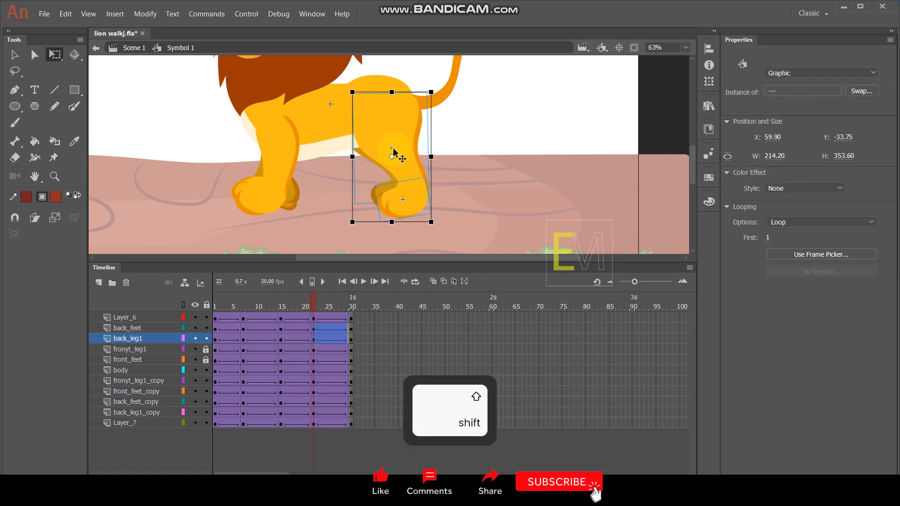
left_click_drag(391, 158, 381, 111)
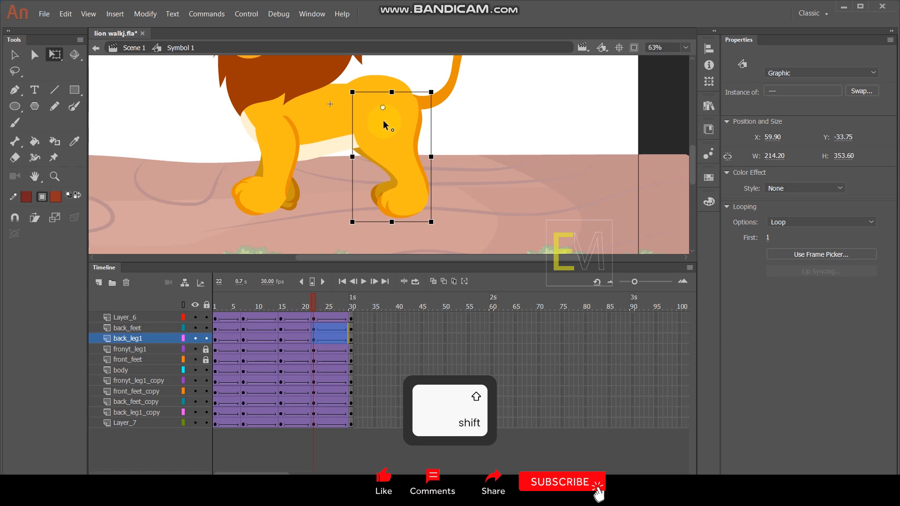
left_click_drag(391, 222, 446, 227)
left_click(470, 210)
Rotate the near back foot at frame 22 and shift it into line with its leg.
left_click(393, 192)
scroll(429, 192, "up", 3)
left_click_drag(435, 177, 413, 176)
scroll(491, 170, "down", 3)
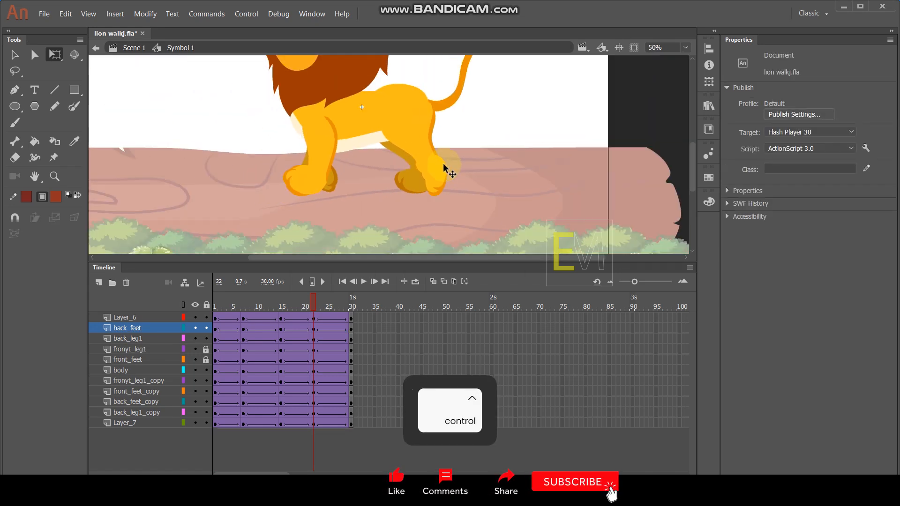
left_click_drag(451, 203, 498, 185)
left_click(507, 181)
Play back the walk cycle several times to check the new leg poses.
key("Return")
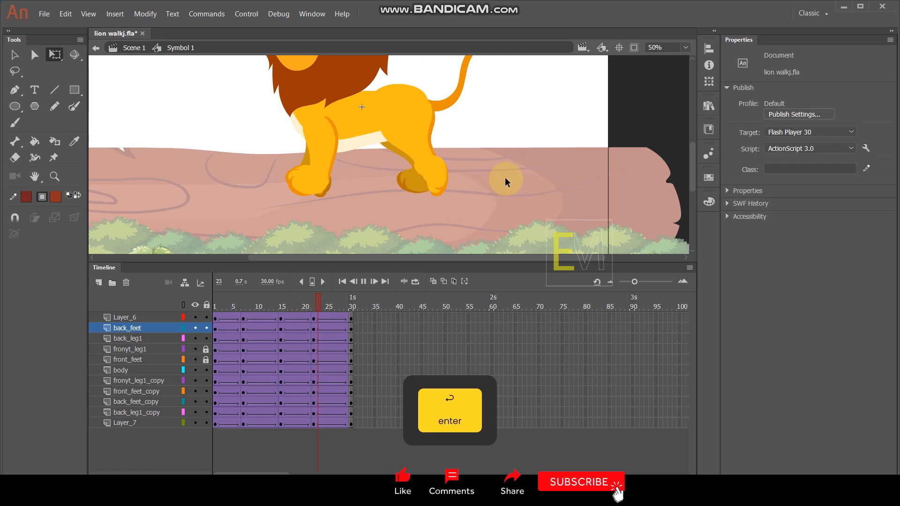
key("Return")
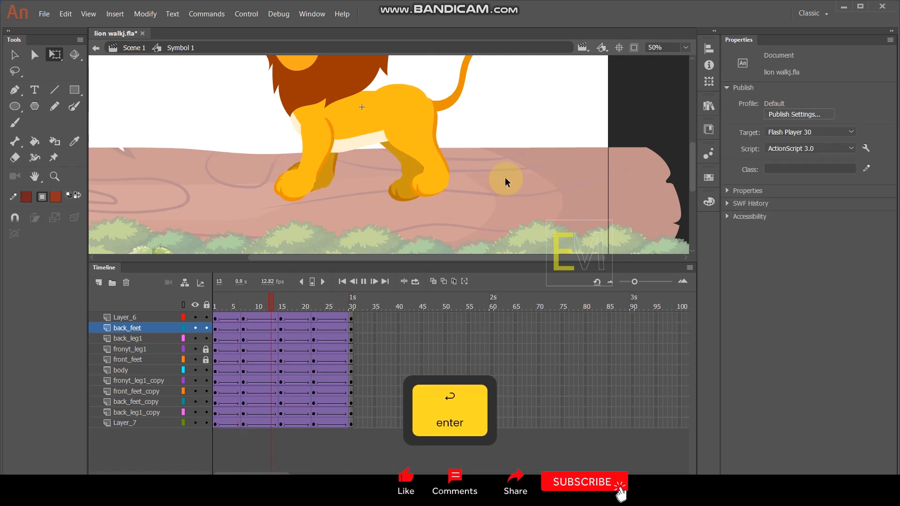
key("Return")
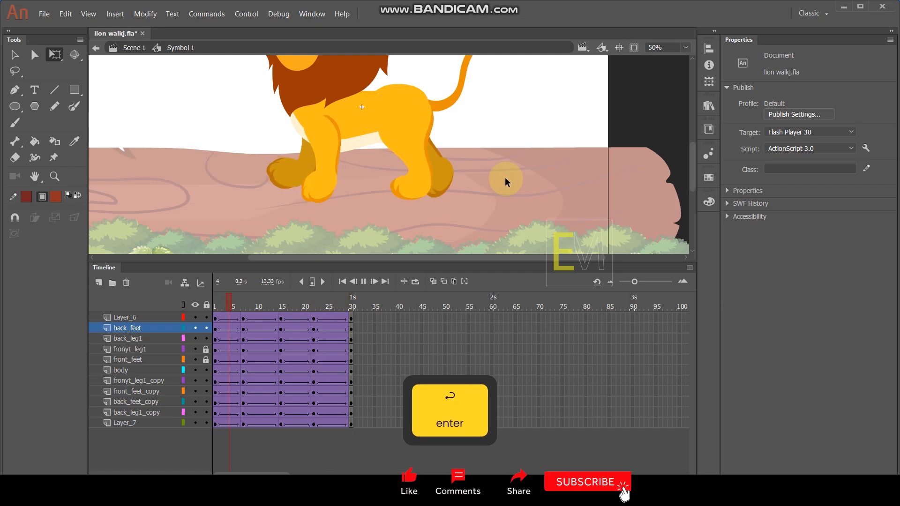
key("Return")
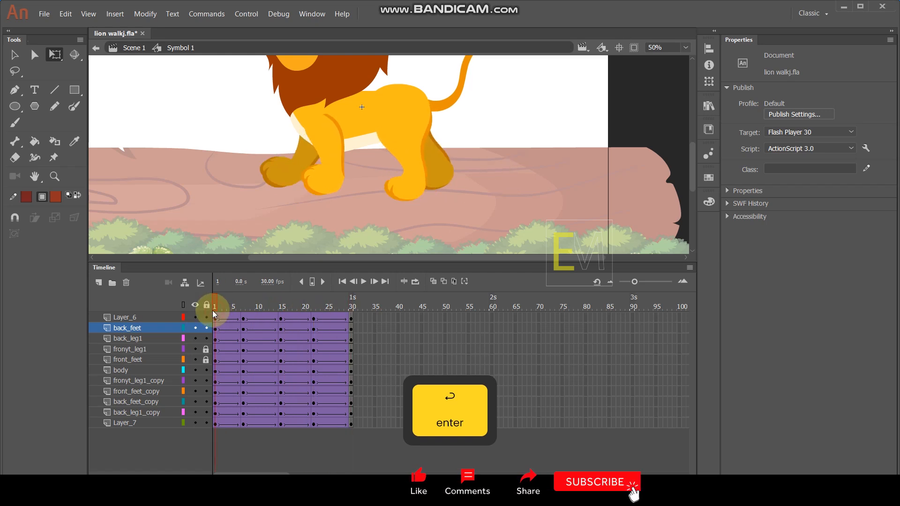
Raise the body, head and tail together at frame 7 to a Y position of -456.65.
key("space")
left_click_drag(348, 129, 362, 180)
left_click_drag(210, 308, 243, 303)
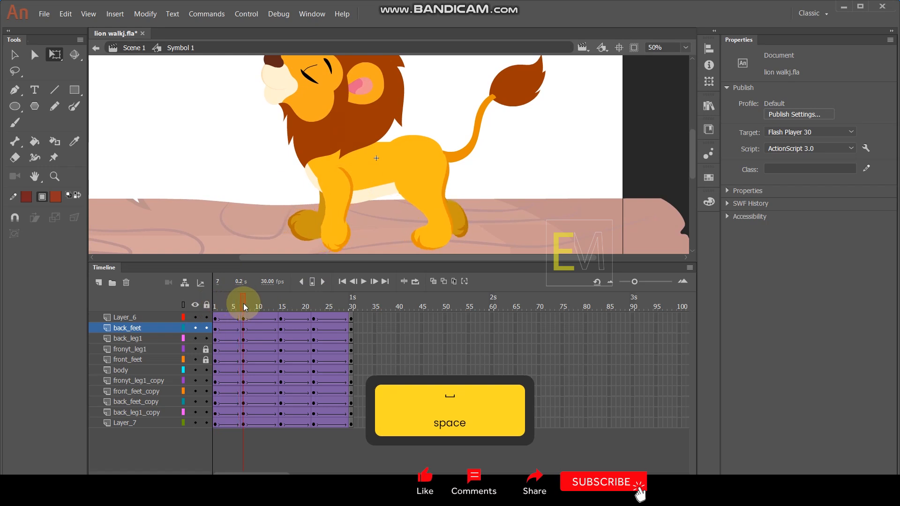
left_click(359, 165)
scroll(359, 164, "up", 2)
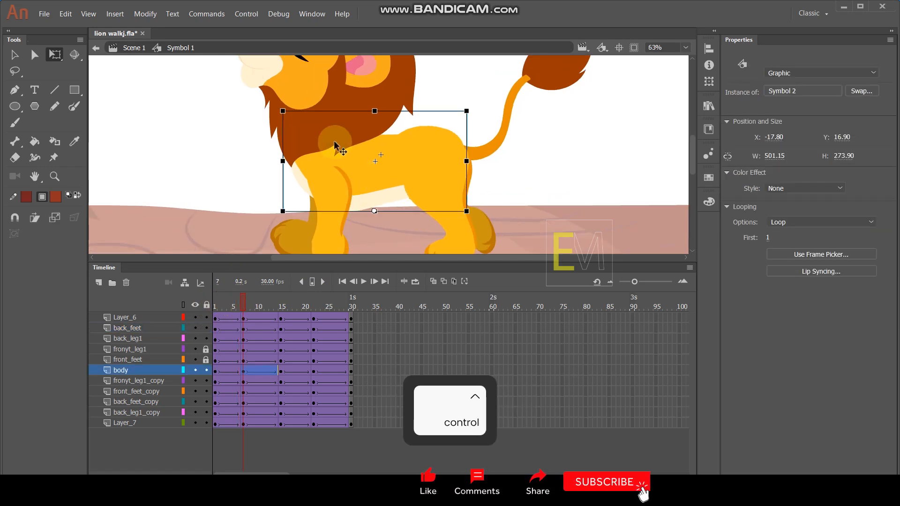
left_click(337, 83, "shift")
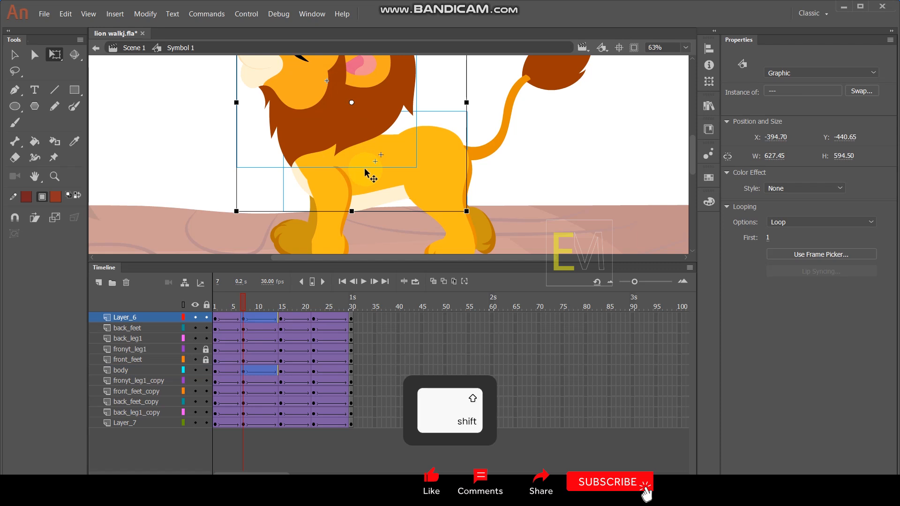
left_click(494, 153, "shift")
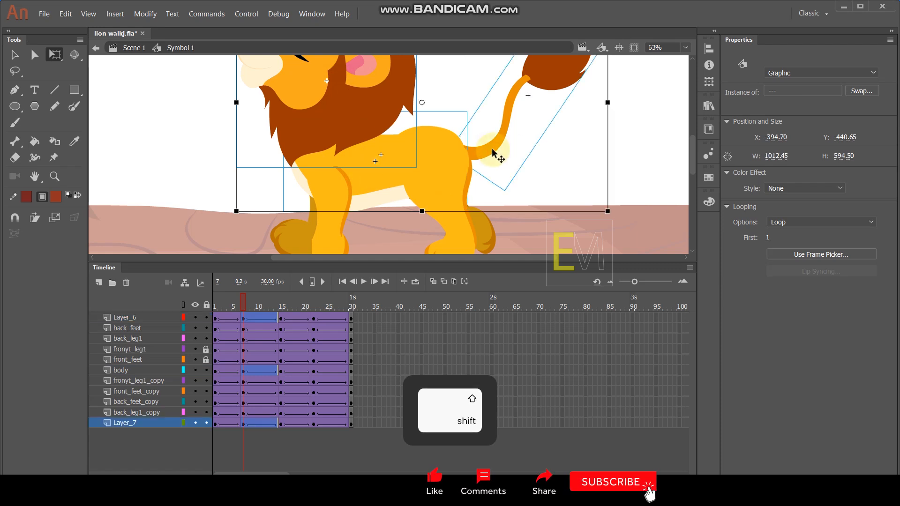
key("shift+Up")
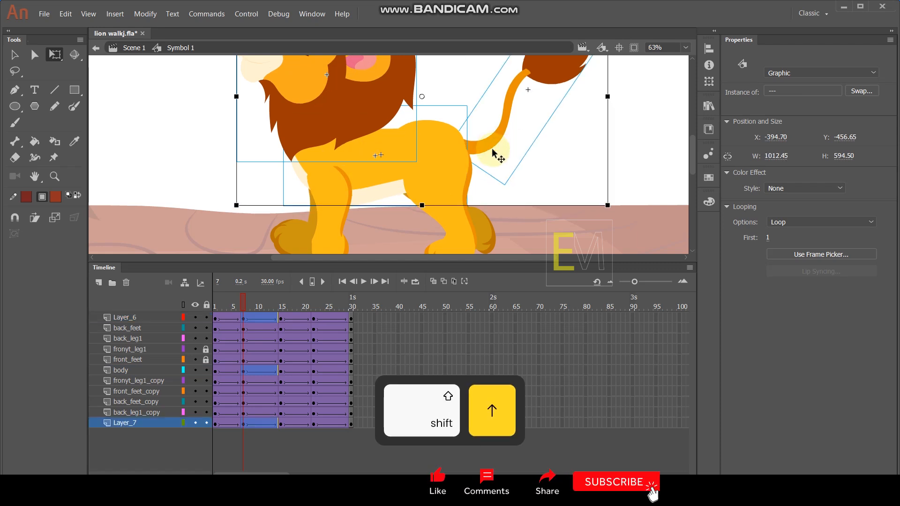
Shift the near back leg and foot slightly forward at frame 15 and scrub around it to check.
left_click_drag(241, 304, 279, 320)
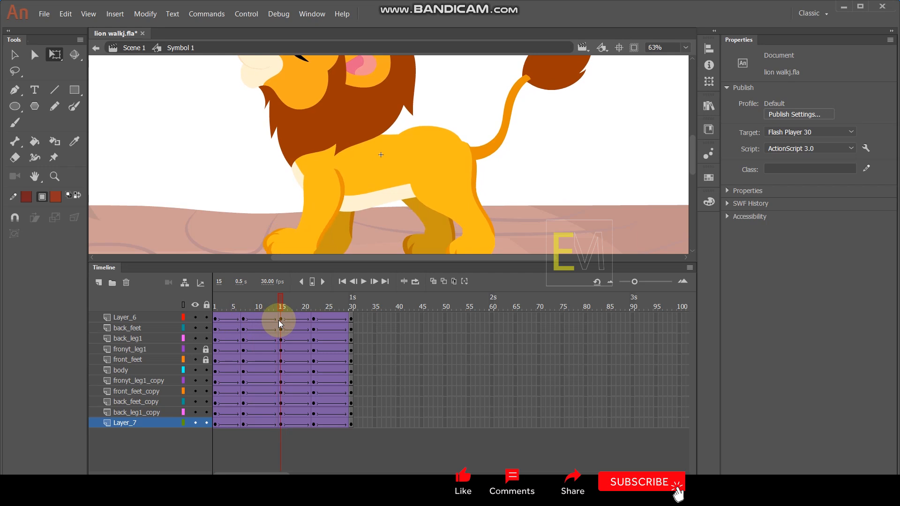
scroll(393, 165, "up", 3)
left_click(426, 157)
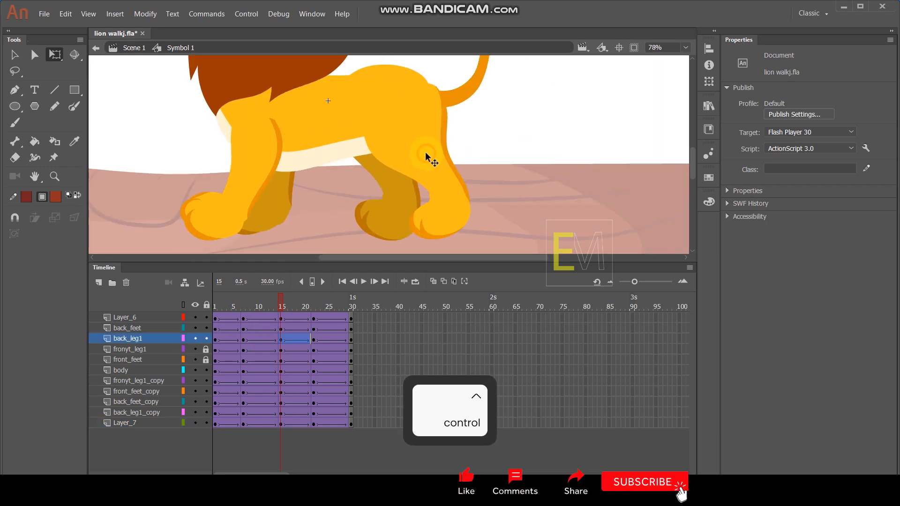
left_click(439, 216, "shift")
left_click_drag(439, 173, 432, 177)
left_click(281, 302)
left_click_drag(276, 300, 281, 319)
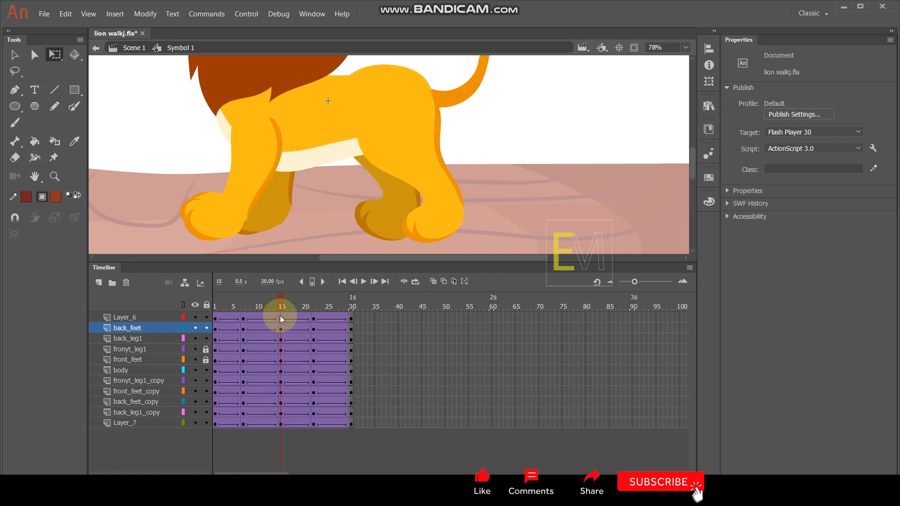
Try to copy the raised body, tail and head keyframes from frame 7 to frame 22 together.
left_click(307, 156)
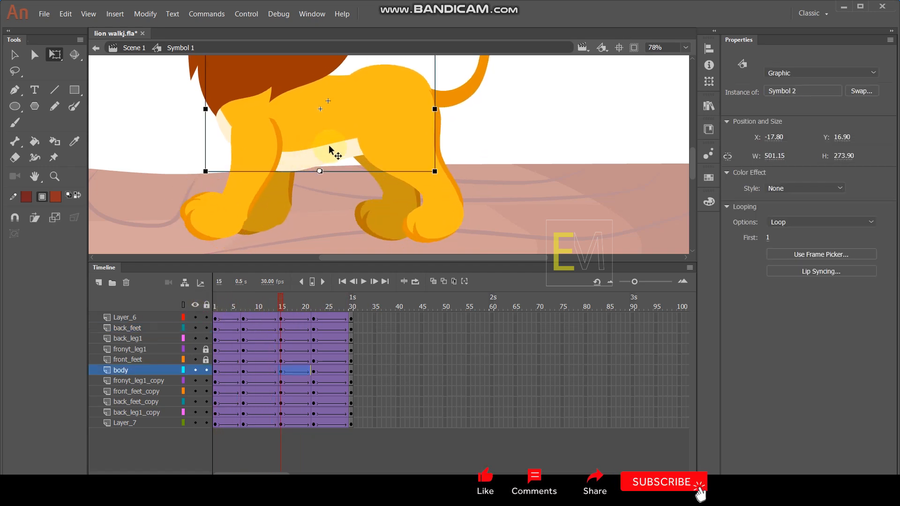
left_click(244, 371)
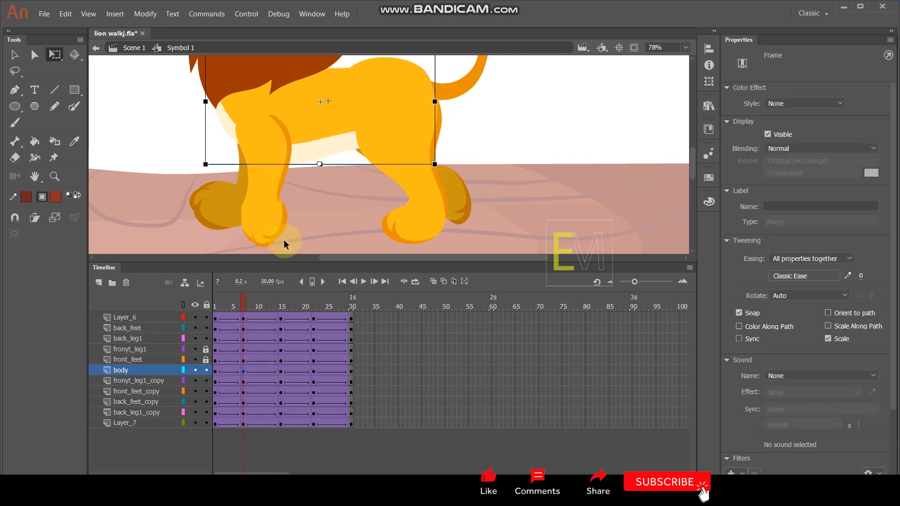
left_click(466, 98, "shift")
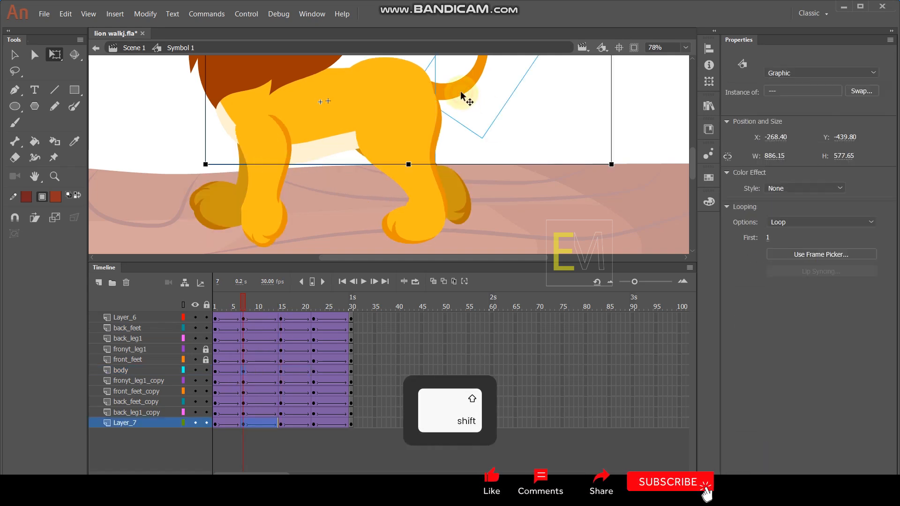
key("space")
left_click_drag(366, 115, 423, 204)
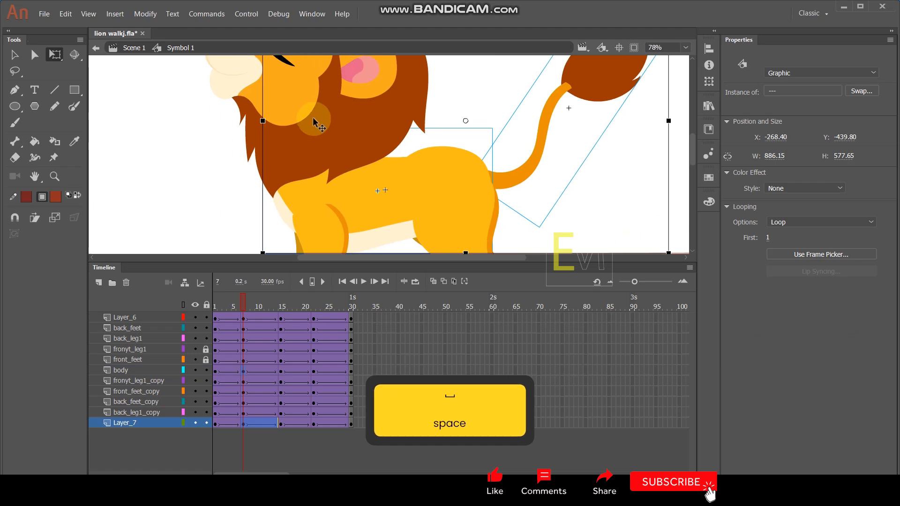
left_click(322, 114, "shift")
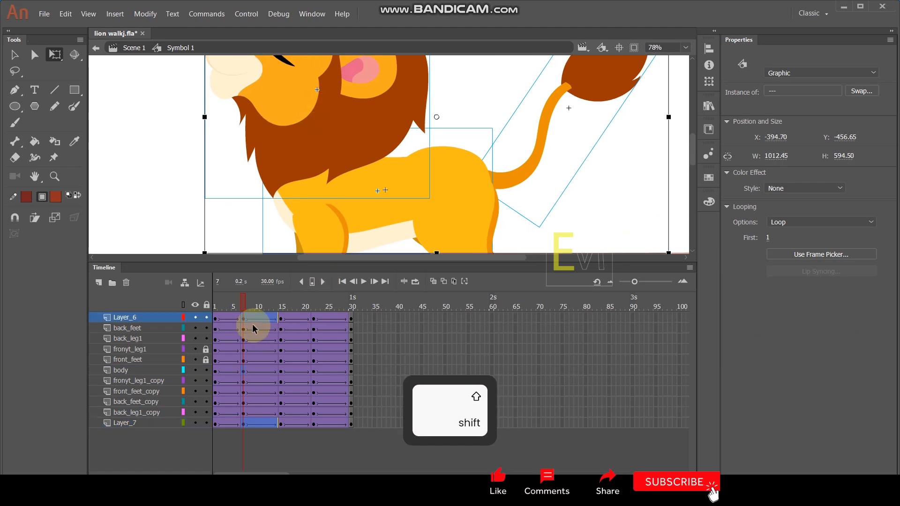
key("alt")
left_click_drag(243, 322, 313, 319)
left_click(164, 183)
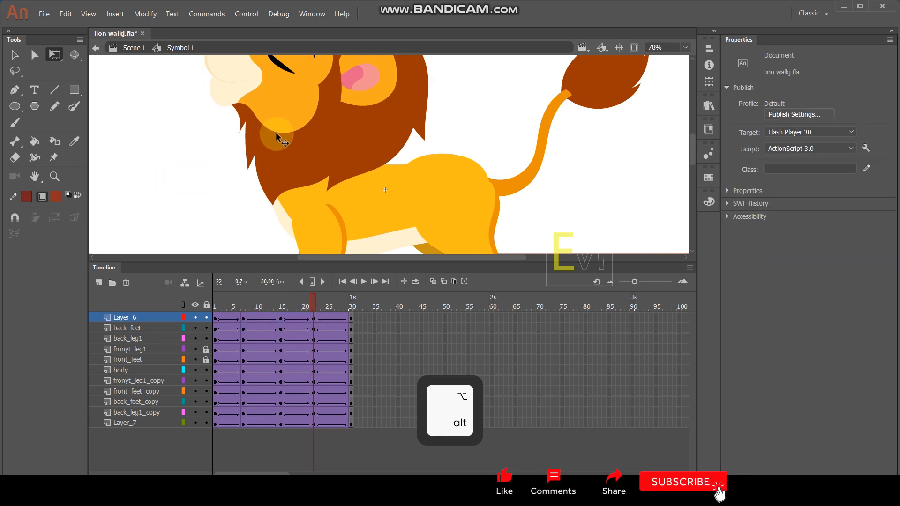
Return to frame 7 and lock all remaining leg and feet layers, leaving only head, body and tail editable.
key("space")
left_click_drag(373, 198, 374, 102)
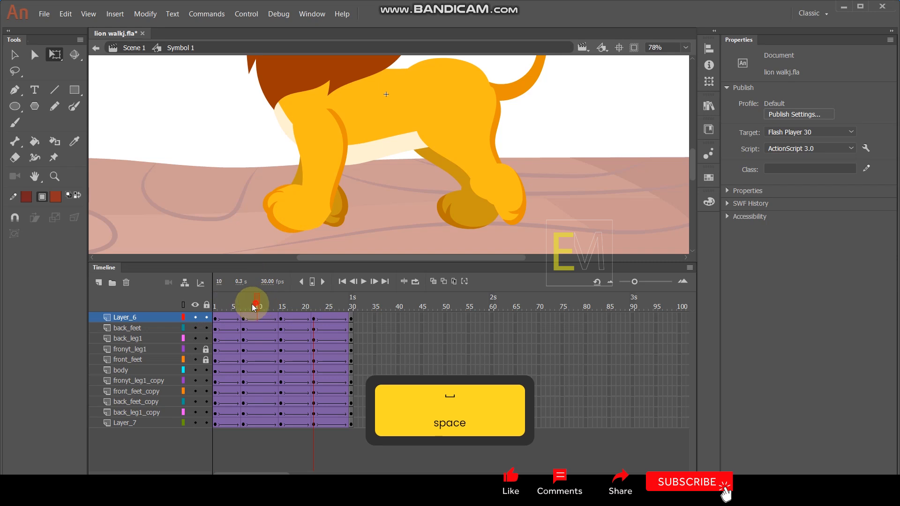
left_click_drag(254, 307, 244, 310)
left_click(314, 221)
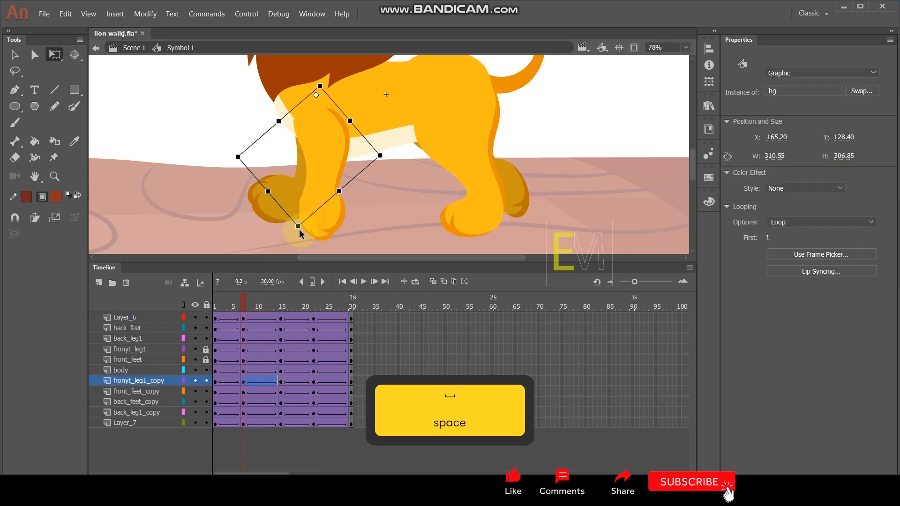
left_click(206, 380)
left_click(274, 201)
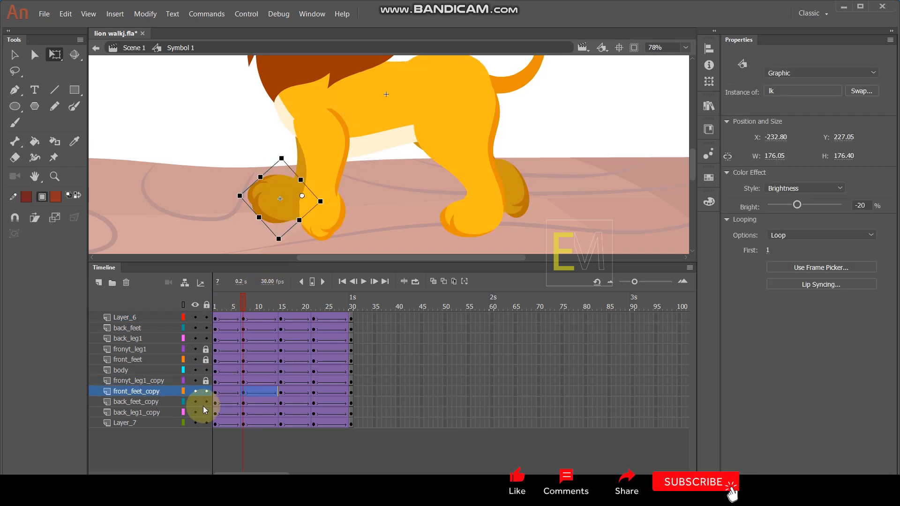
left_click(206, 392)
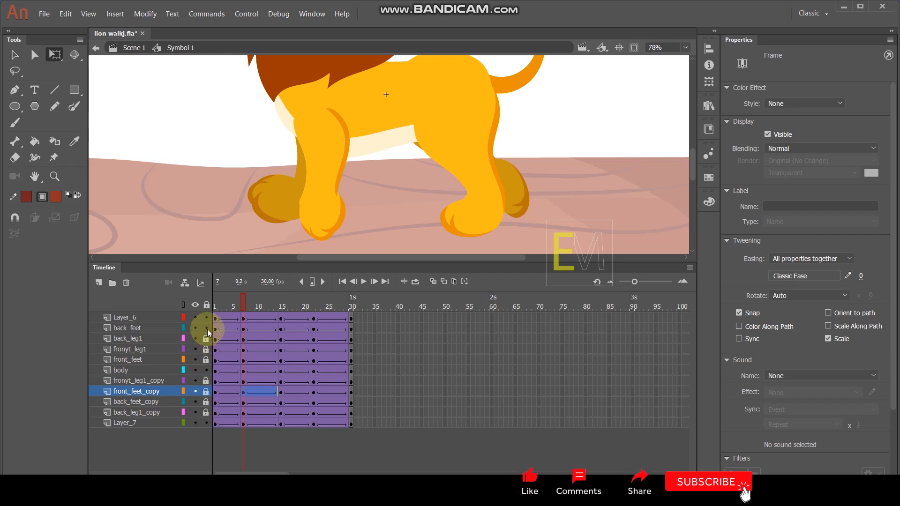
Copy the frame 7 keyframes of Layer_6, body and Layer_7 to frame 22 one by one, and play back the walk.
left_click(298, 71)
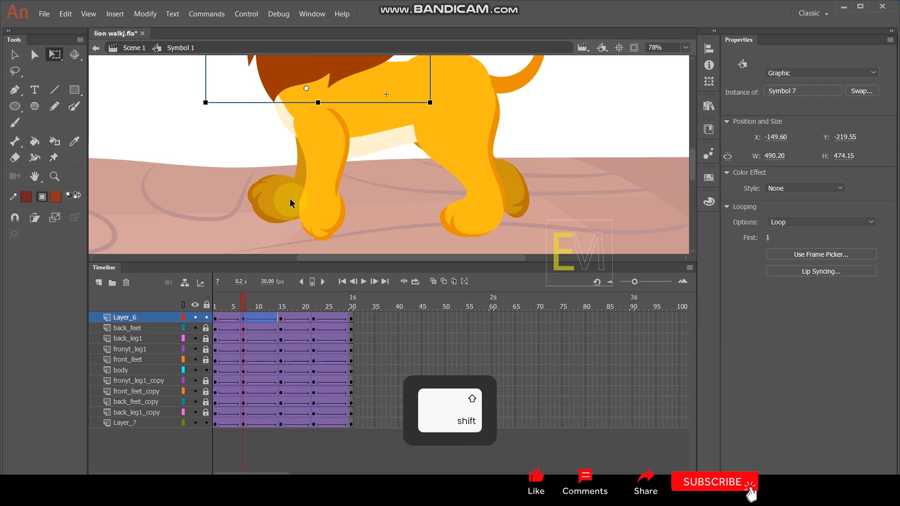
left_click(245, 320, "shift")
left_click_drag(243, 321, 313, 323)
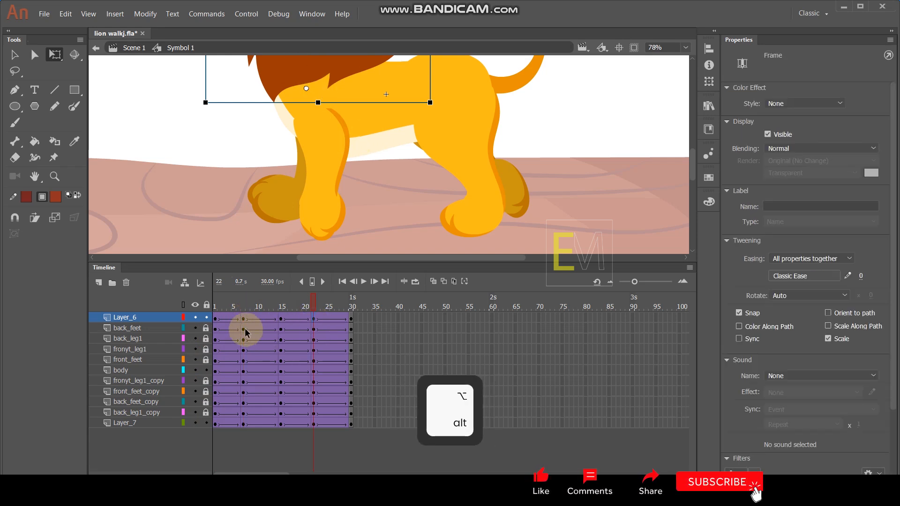
left_click(374, 140)
left_click_drag(243, 373, 313, 372)
left_click(520, 91)
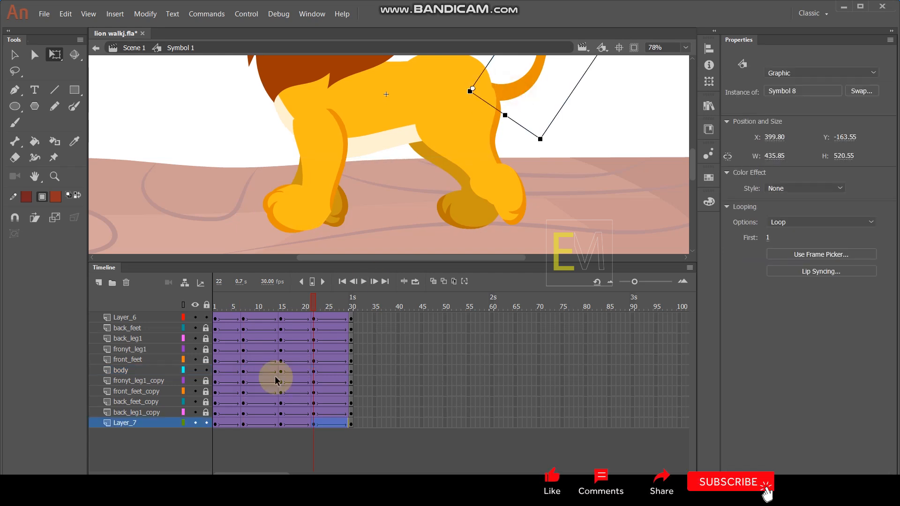
left_click(243, 425)
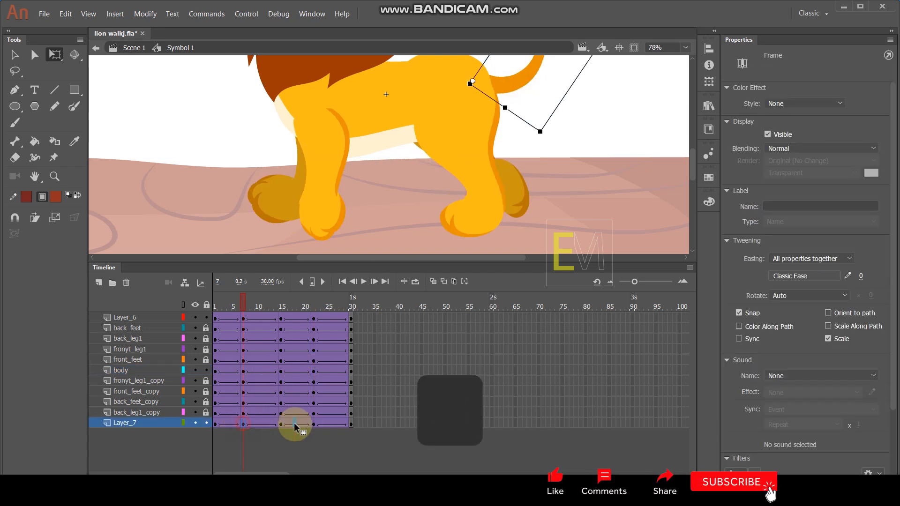
scroll(430, 174, "down", 3, "ctrl")
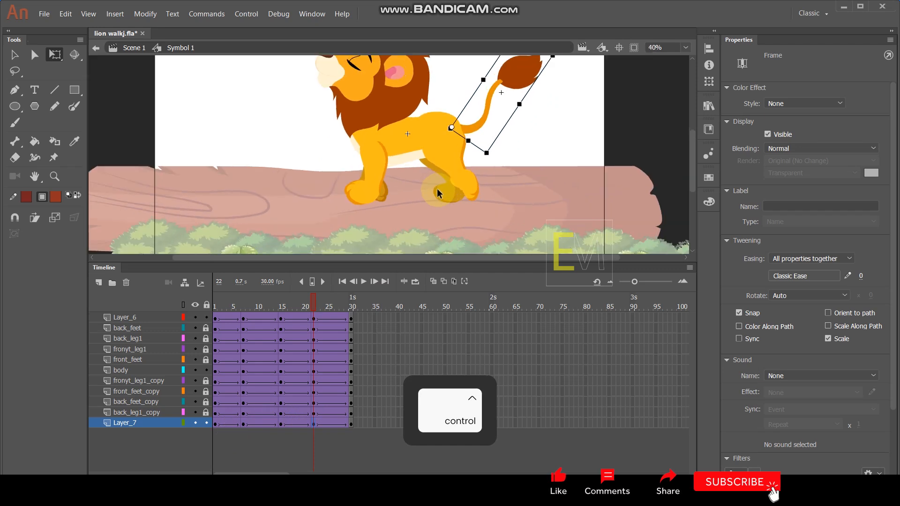
key("Return")
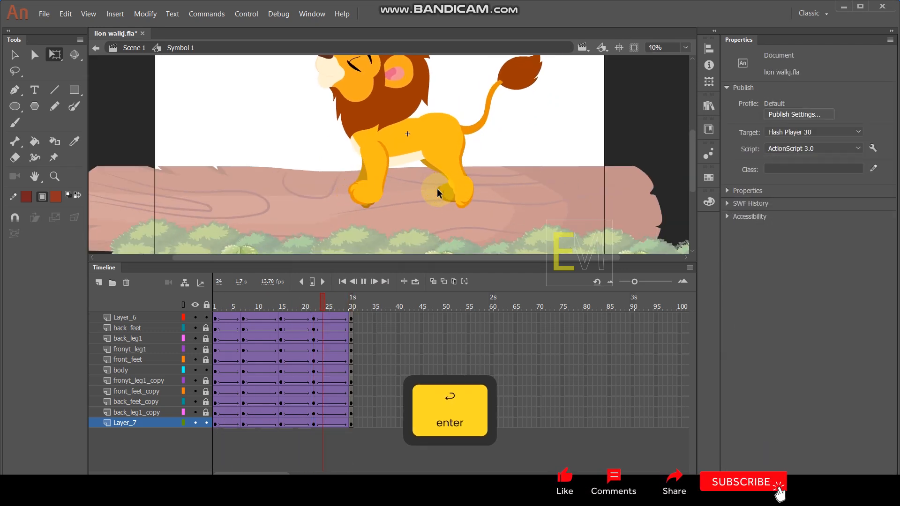
At frame 7, rotate the tail clockwise about its base so its tuft sits lower and farther behind the body.
left_click_drag(248, 310, 242, 305)
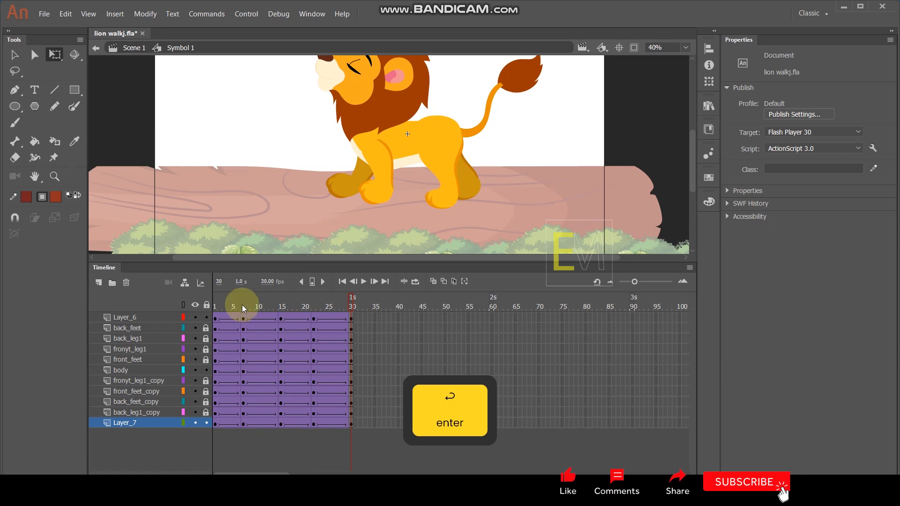
left_click(485, 126)
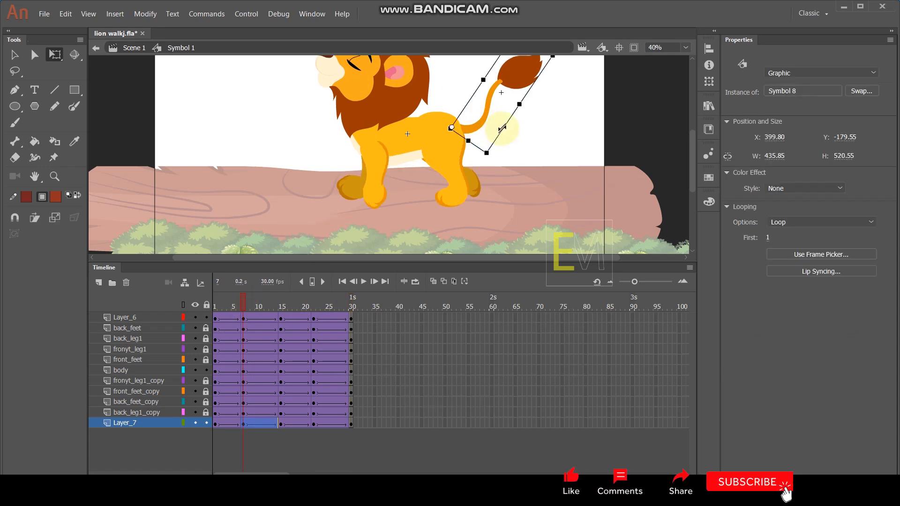
key("space")
left_click_drag(529, 110, 548, 128)
left_click_drag(559, 75, 576, 101)
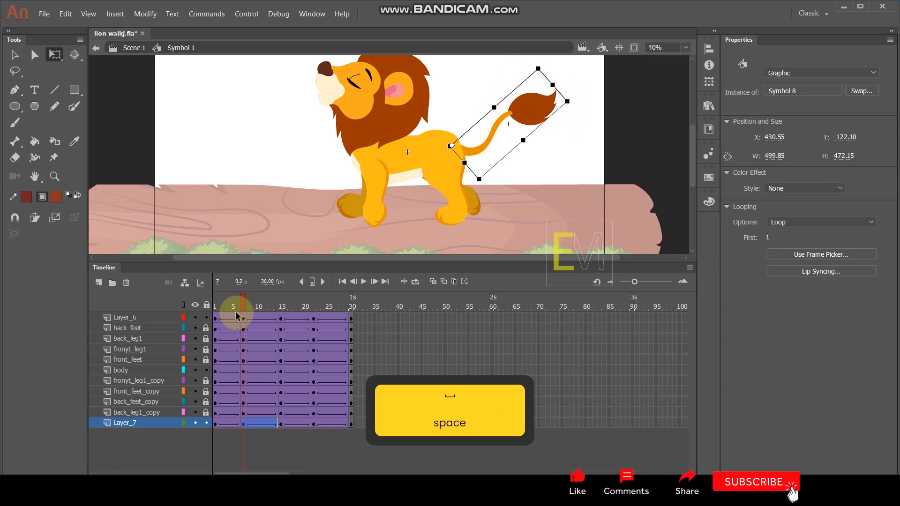
Copy the lowered tail keyframe on Layer_7 from frame 7 to frame 22.
mouse_move(243, 305)
left_mouse_down()
mouse_move(195, 308)
mouse_move(281, 314)
mouse_move(243, 317)
left_mouse_up()
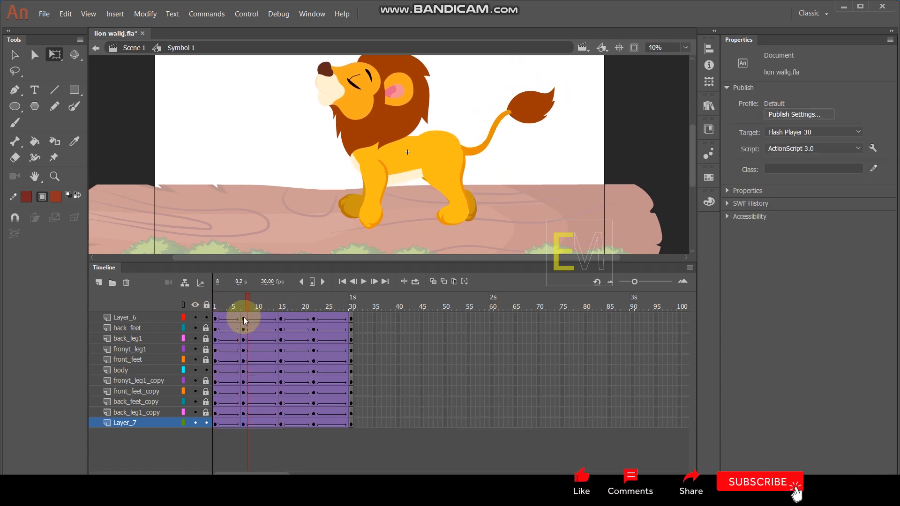
left_click(243, 424)
left_click_drag(243, 425, 316, 428)
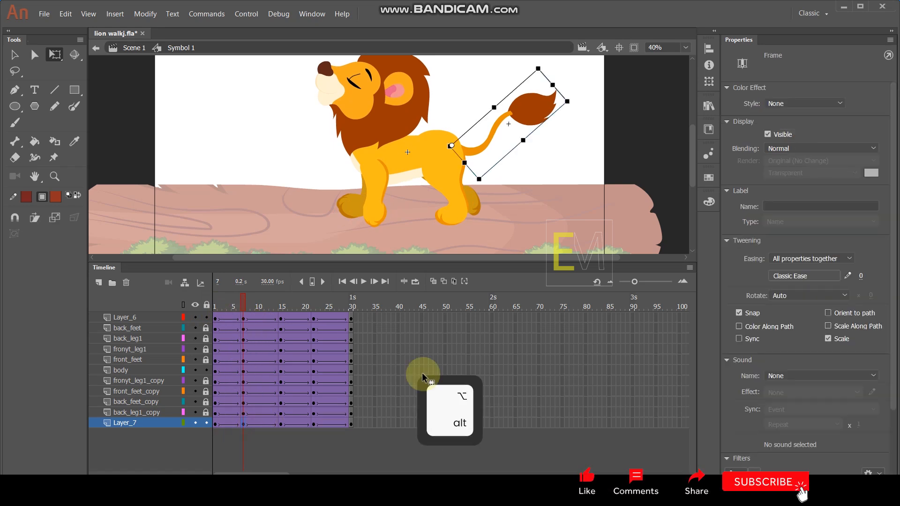
left_click(588, 160)
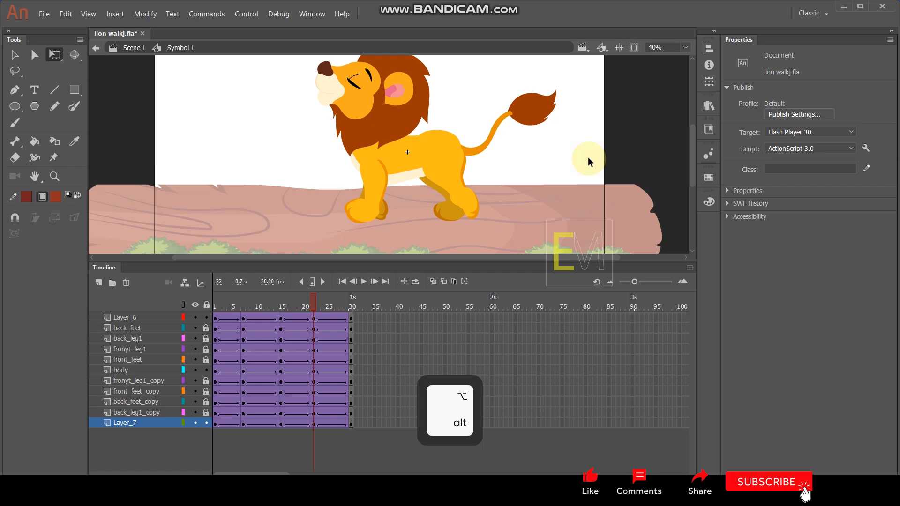
At frame 7, tilt the head forward and down, copy that Layer_6 keyframe to frame 22, and play back the walk.
left_click(243, 308)
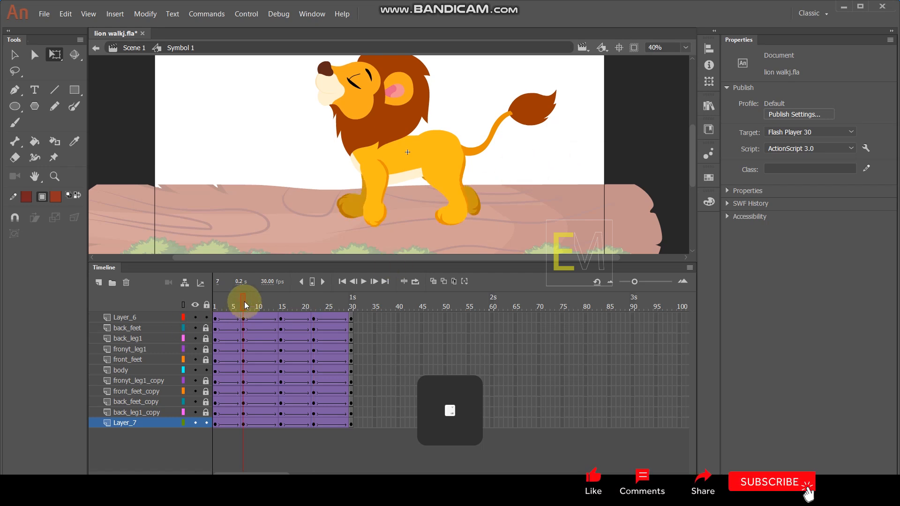
left_click(339, 136)
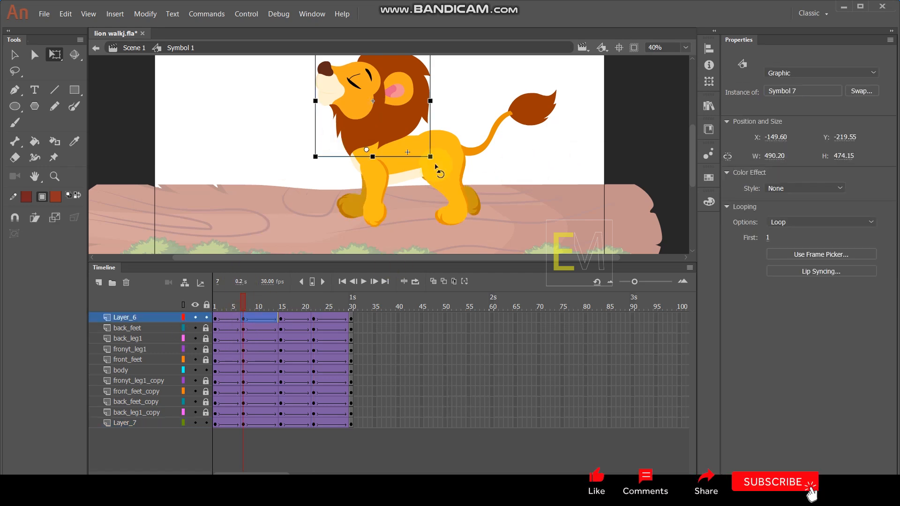
left_click_drag(440, 164, 443, 150)
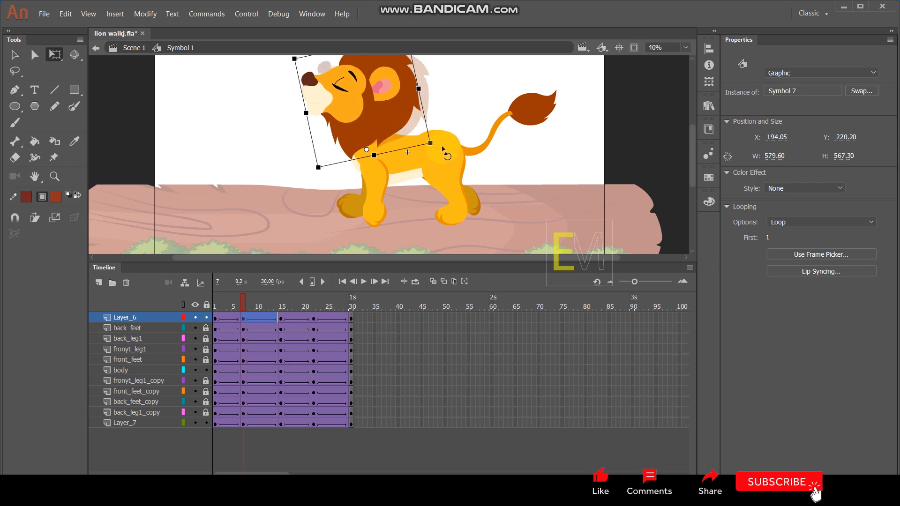
left_click(244, 319)
left_click_drag(244, 320, 313, 321)
left_click_drag(237, 307, 322, 319)
key("Return")
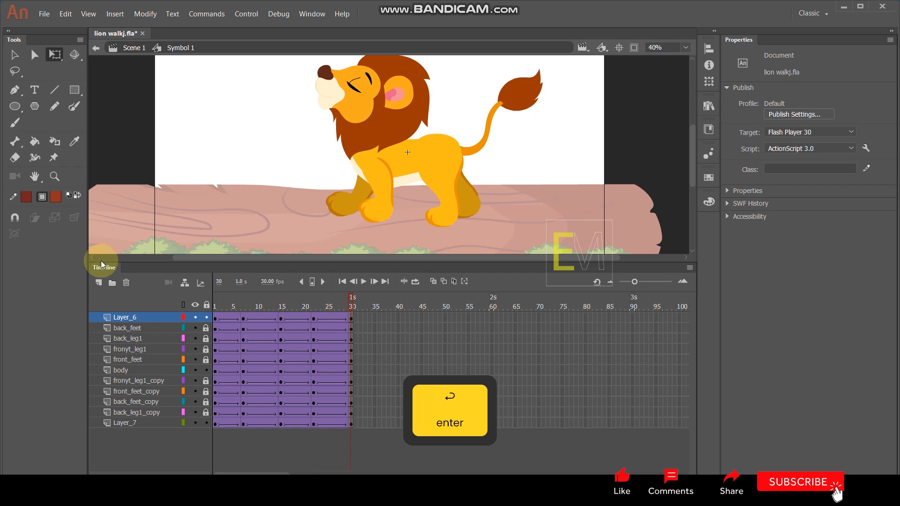
Return to Scene 1 and move the lion symbol off the stage, past its right edge.
double_click(193, 97)
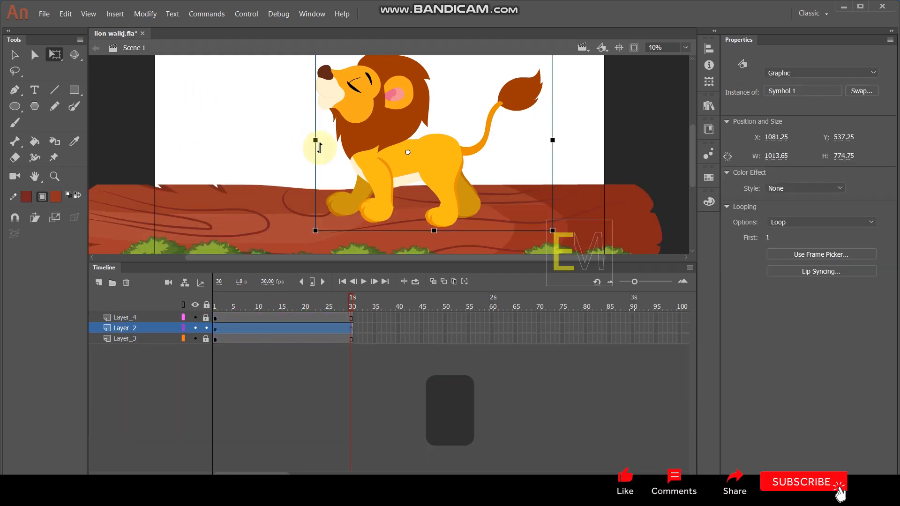
scroll(408, 185, "down", 3)
scroll(407, 184, "up", 1)
left_click_drag(430, 151, 638, 145)
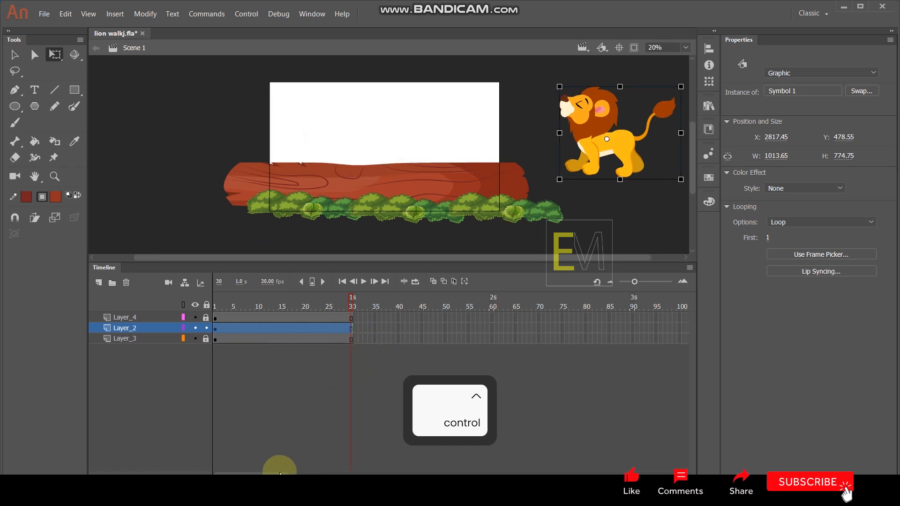
Extend the scene to frame 180 with keyframes on Layer_2 and Layer_3 and a regular frame on Layer_4.
left_click_drag(273, 475, 360, 471)
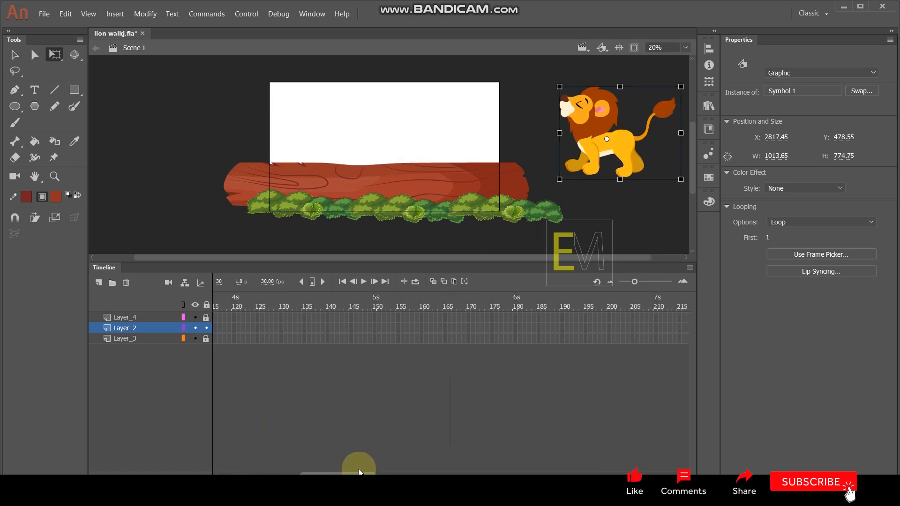
left_click(515, 329)
left_click(515, 339, "shift")
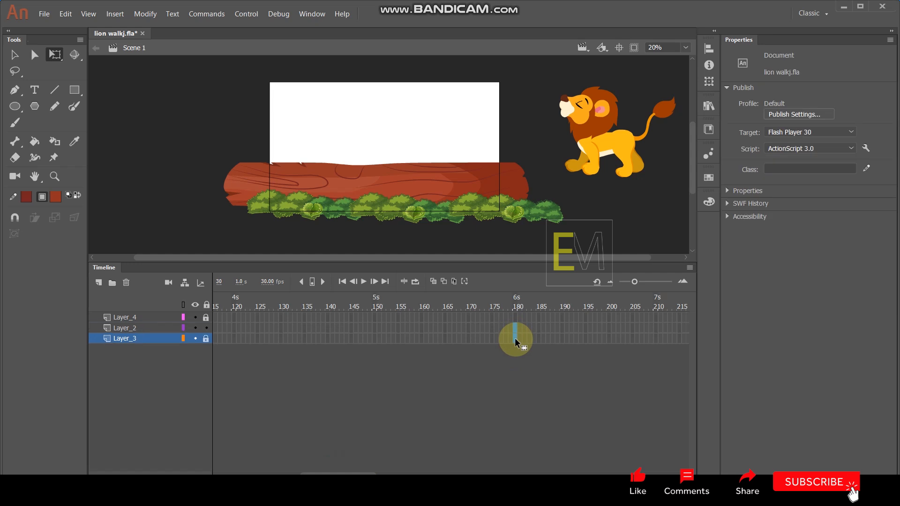
key("F6")
left_click(342, 375)
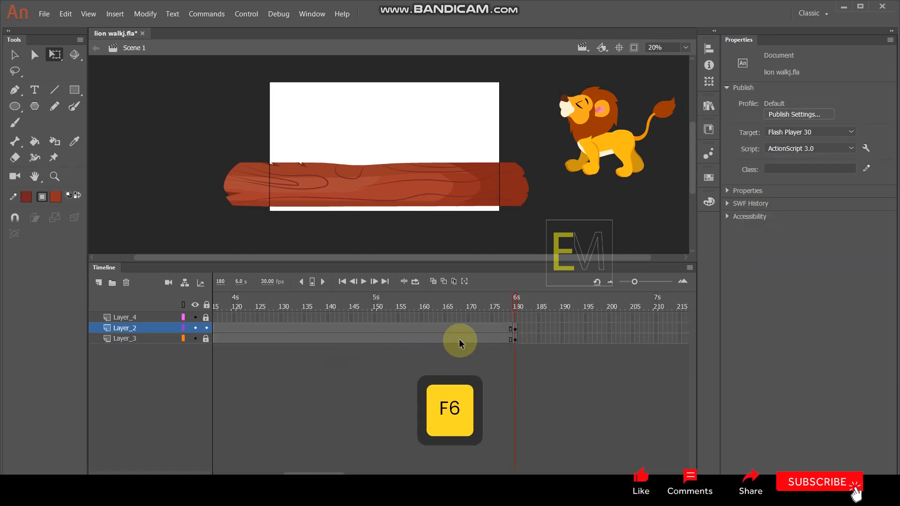
left_click(515, 317)
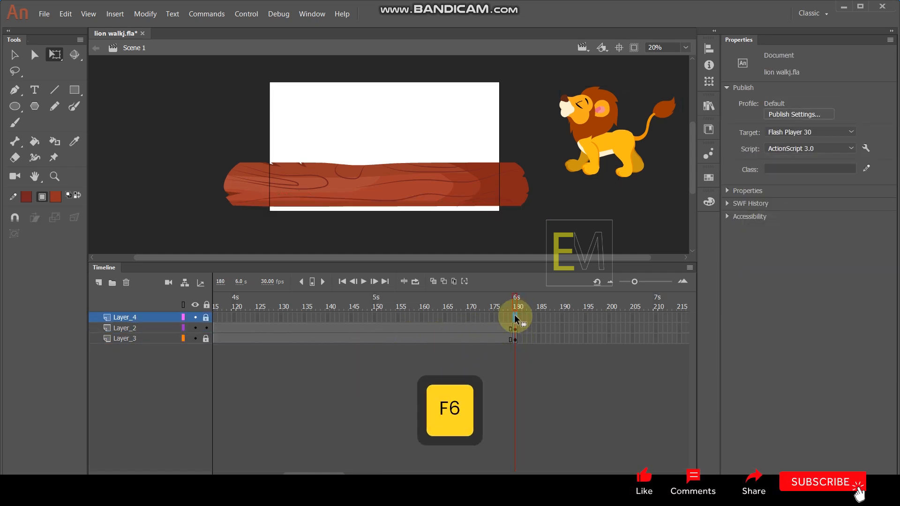
key("F5")
left_click(303, 408)
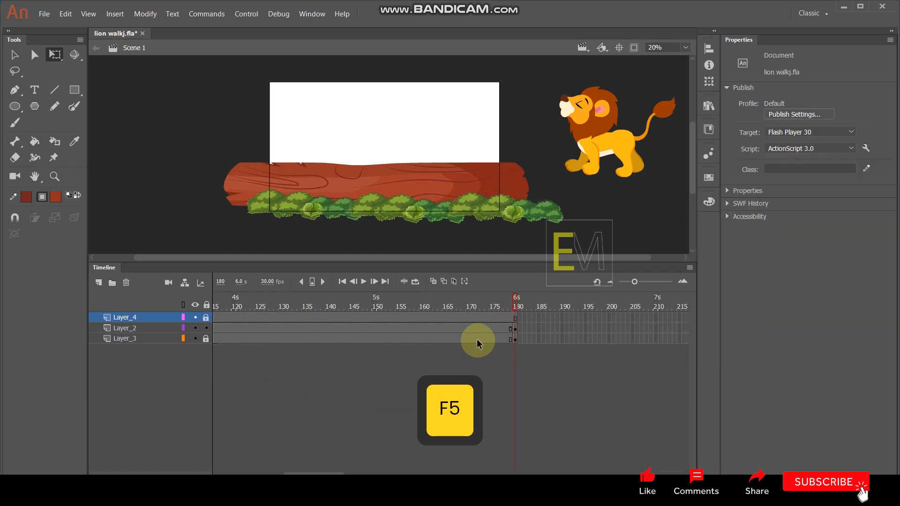
At frame 180, move the lion past the stage's left edge, add a classic tween on Layer_2, and play it back.
left_click(515, 330)
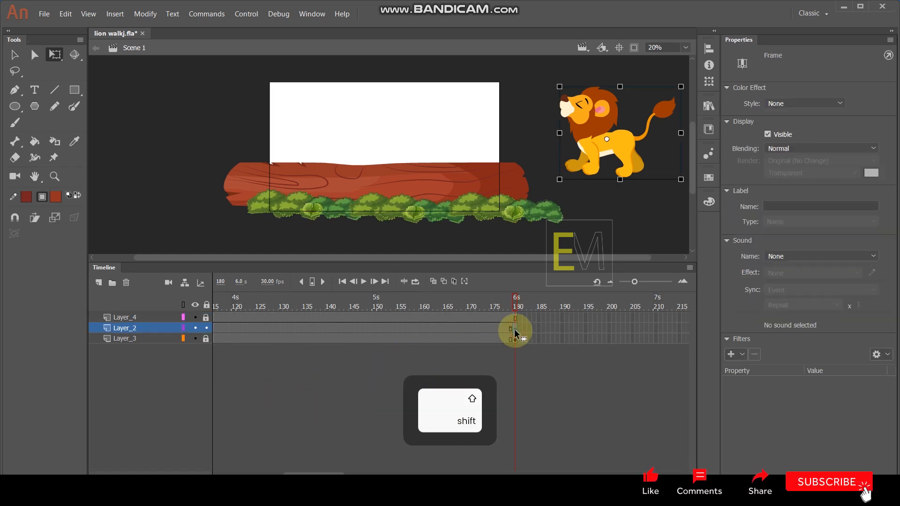
key("shift+Left")
key("shift+Left")
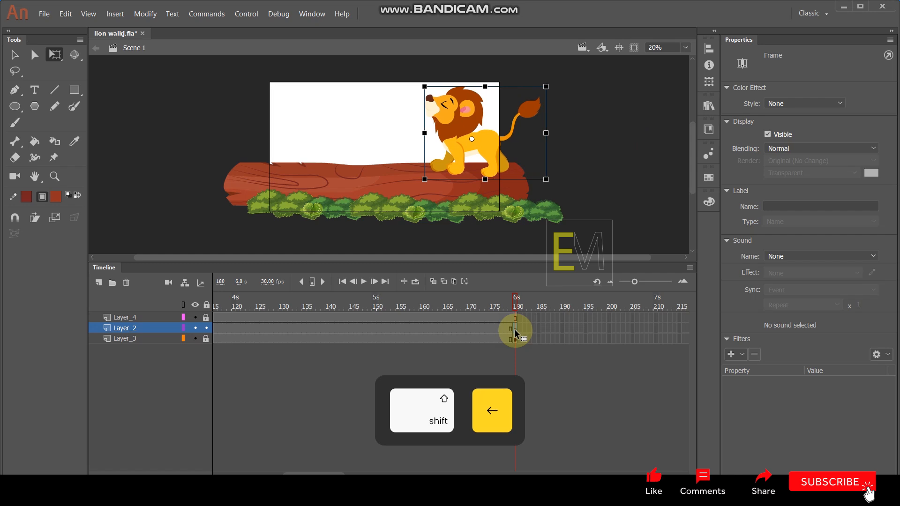
key("shift+Left")
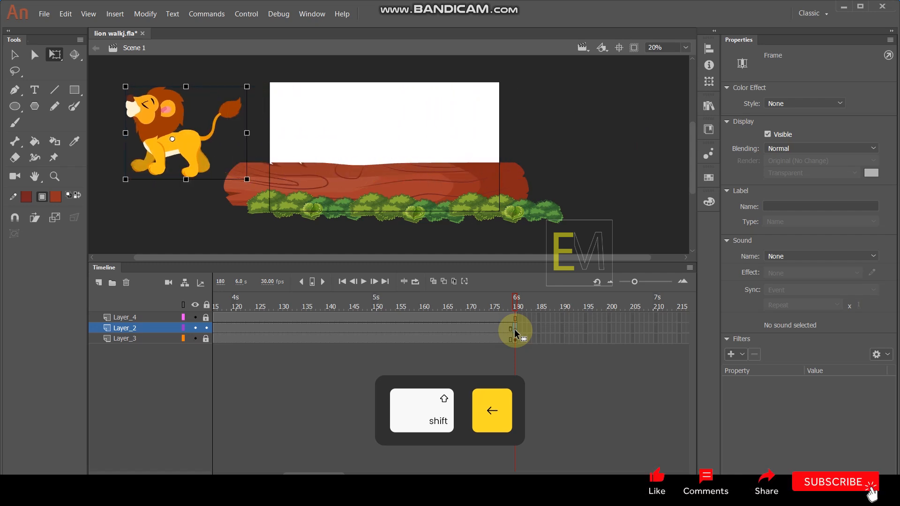
right_click(375, 329)
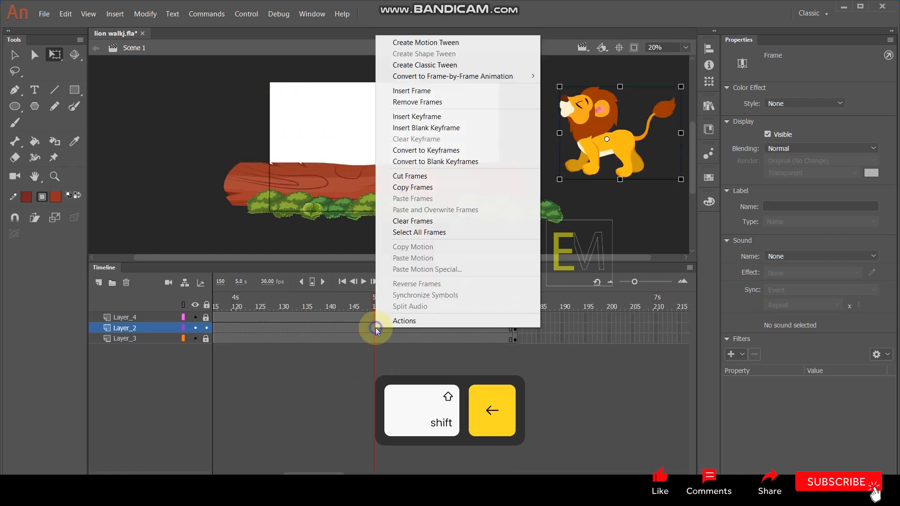
left_click(431, 67)
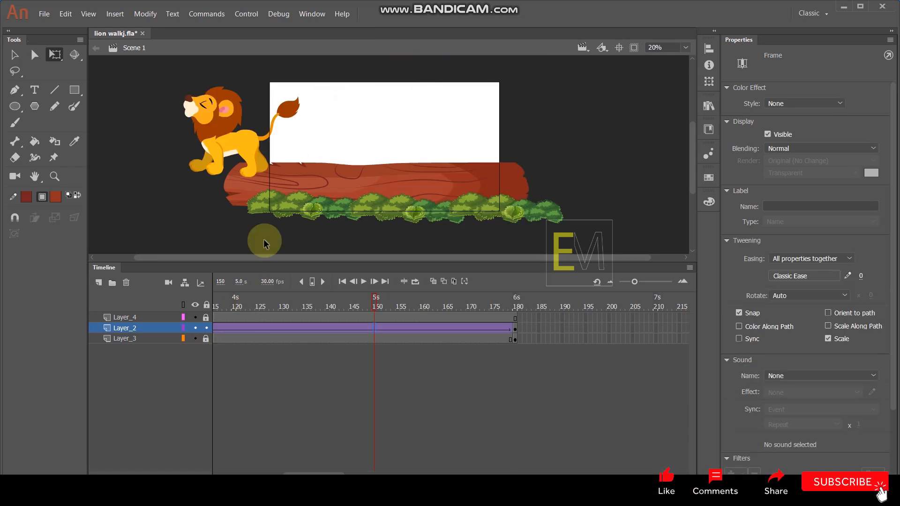
key("Return")
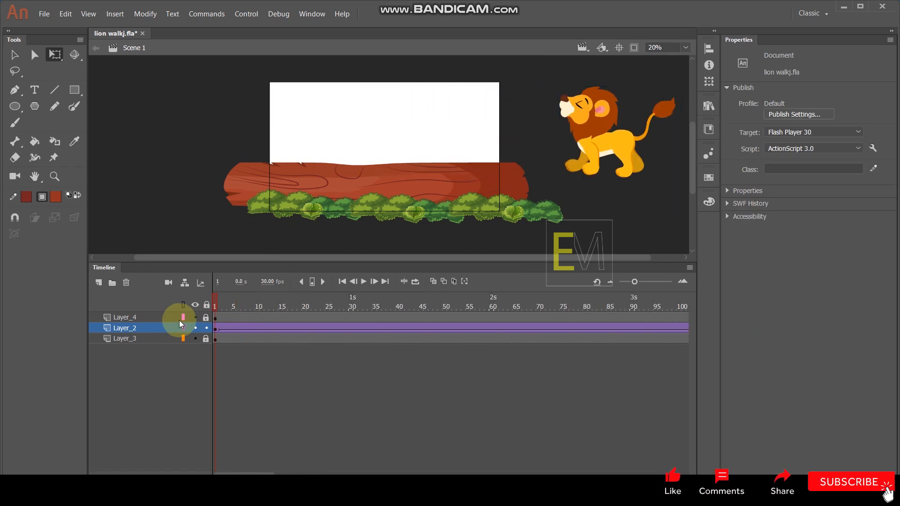
Add a layer above Layer_2, draw a rectangle covering the whole stage, and fill it with the blue-to-black radial gradient.
left_click(99, 283)
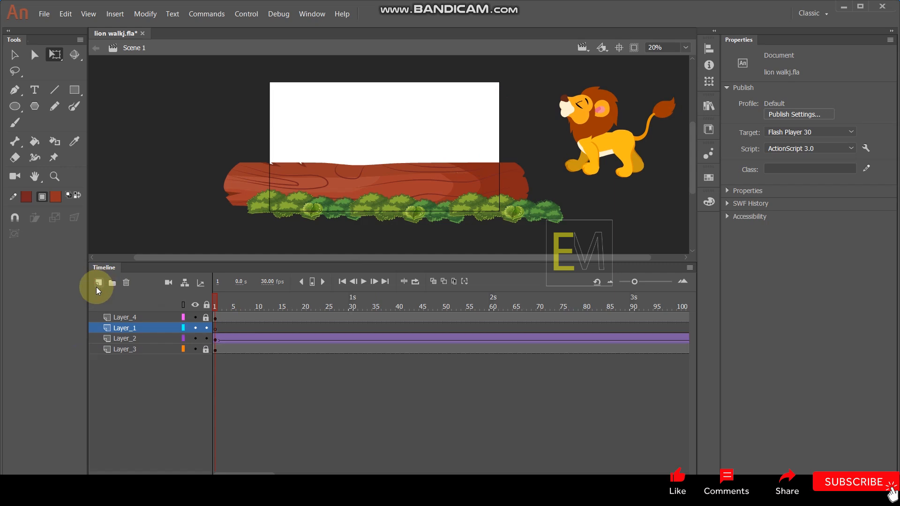
left_click(75, 92)
left_click_drag(240, 72, 527, 216)
left_click(55, 197)
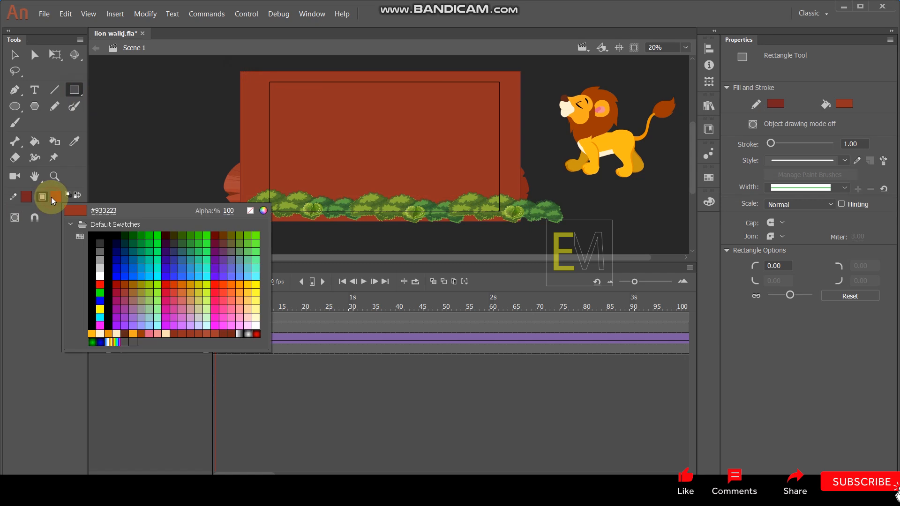
left_click(104, 337)
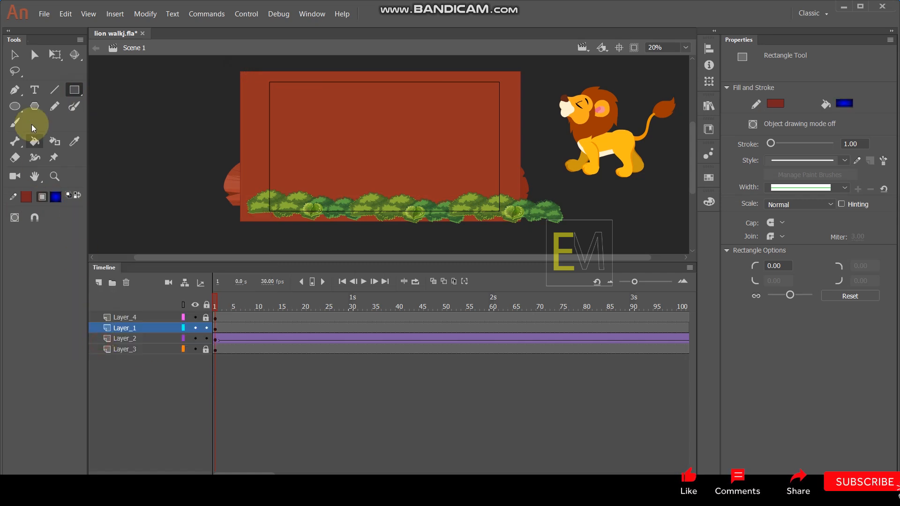
left_click(34, 142)
left_click(377, 140)
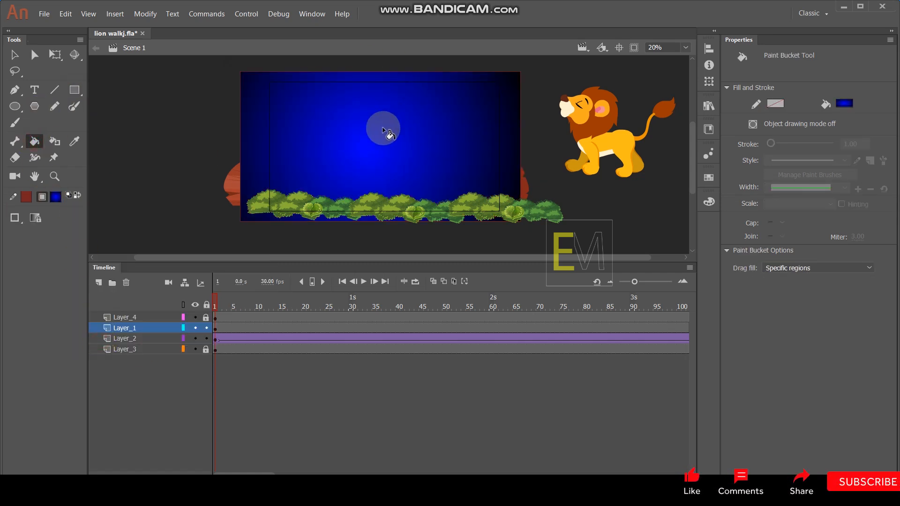
Move the blue background layer beneath all other layers and scrub through the scene to check it.
left_click(14, 54)
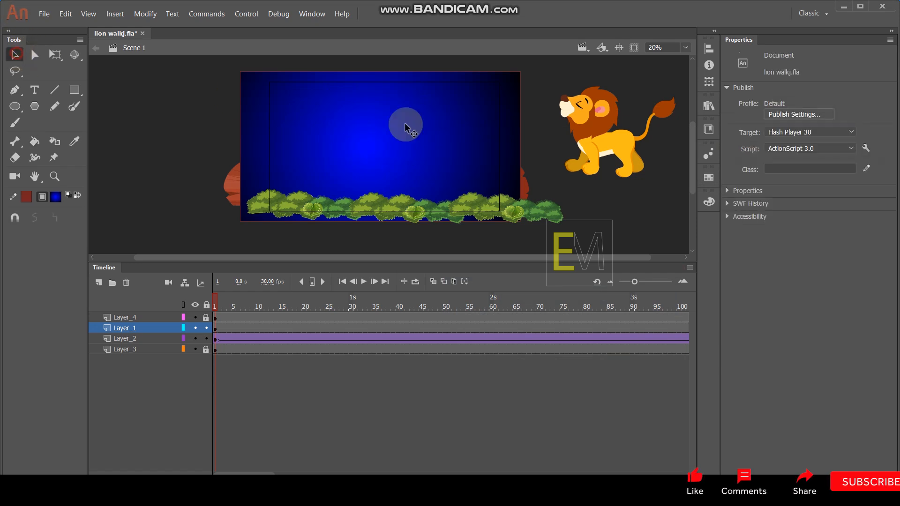
left_click(404, 128)
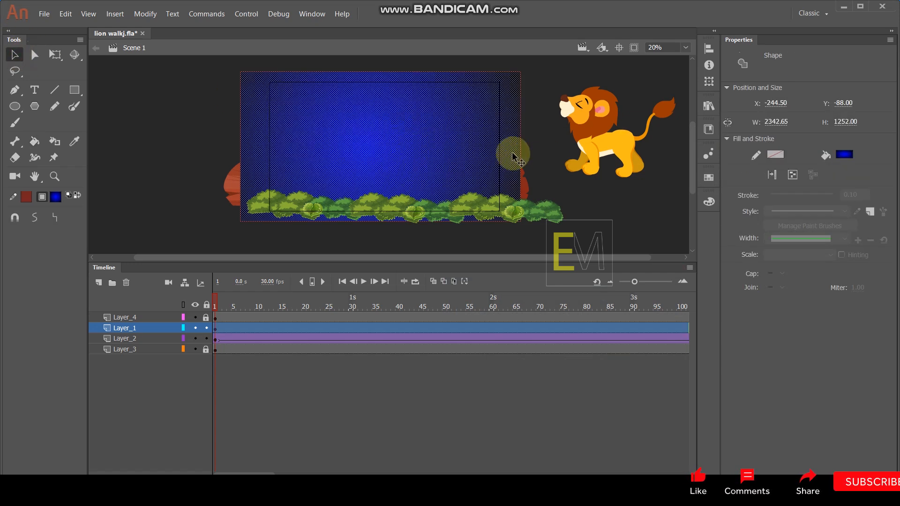
left_click_drag(153, 326, 151, 356)
left_click(158, 162)
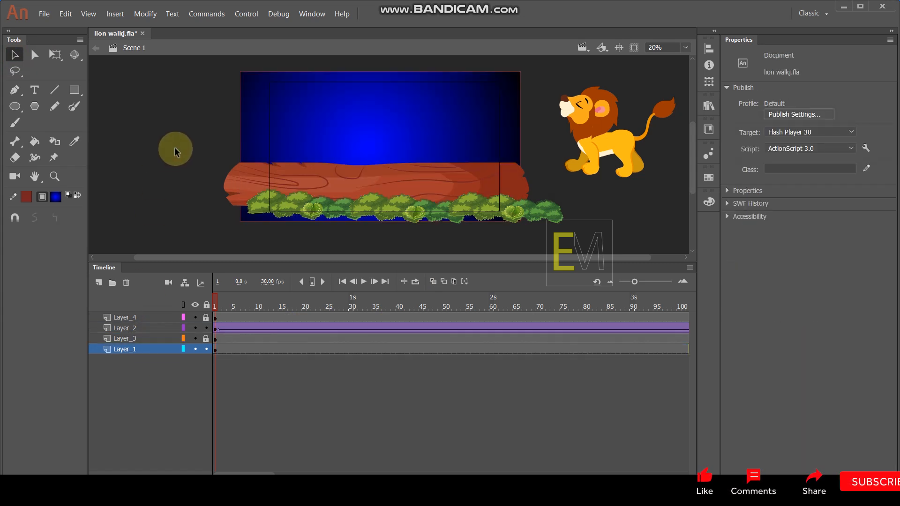
left_click_drag(218, 299, 436, 316)
left_click_drag(352, 319, 213, 333)
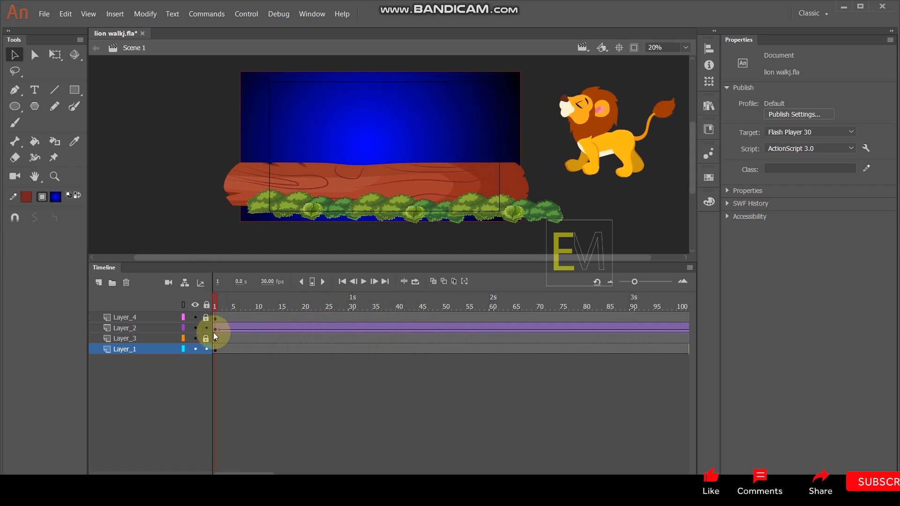
Add a layer above the blue background, draw a large centred circle partly behind the log, and fill it white.
left_click(15, 106)
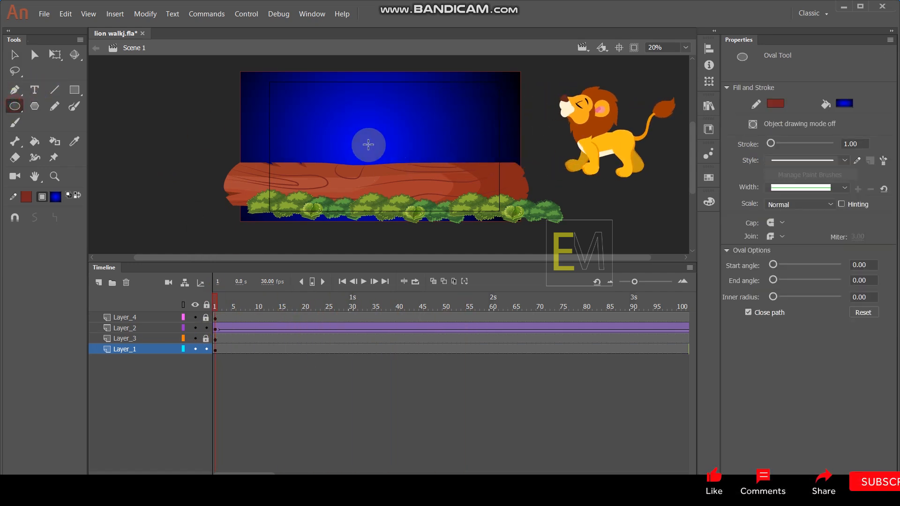
left_click(97, 282)
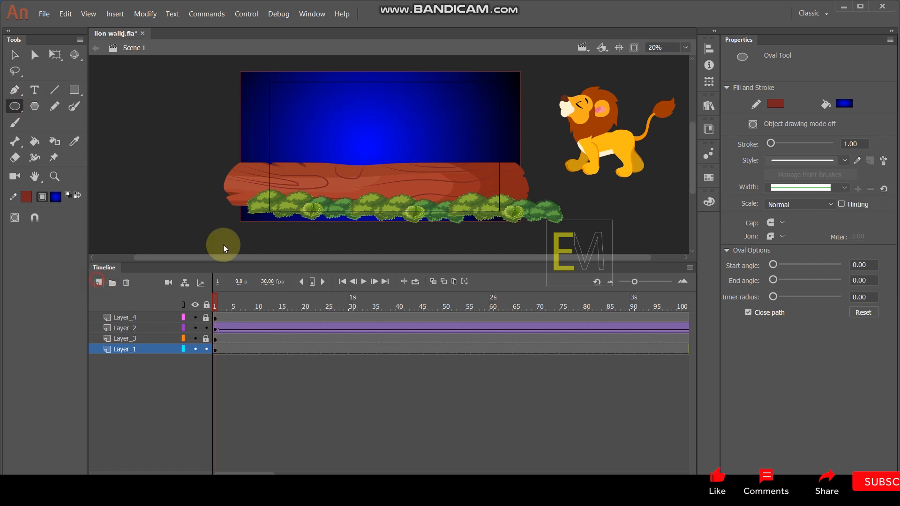
left_click_drag(378, 182, 422, 258)
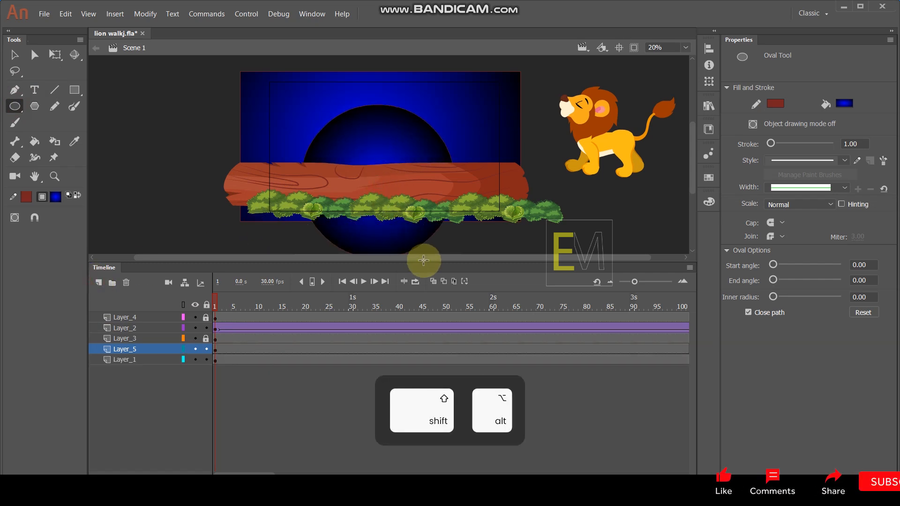
left_click(55, 197)
left_click(101, 275)
left_click(34, 141)
left_click(379, 145)
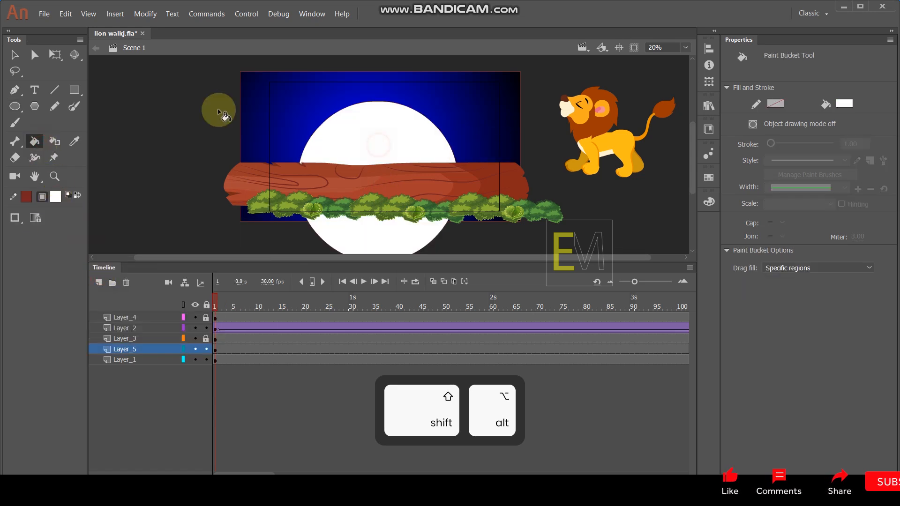
Delete the outline around the white circle and clip the content lying outside the stage.
left_click(15, 53)
left_click(322, 125)
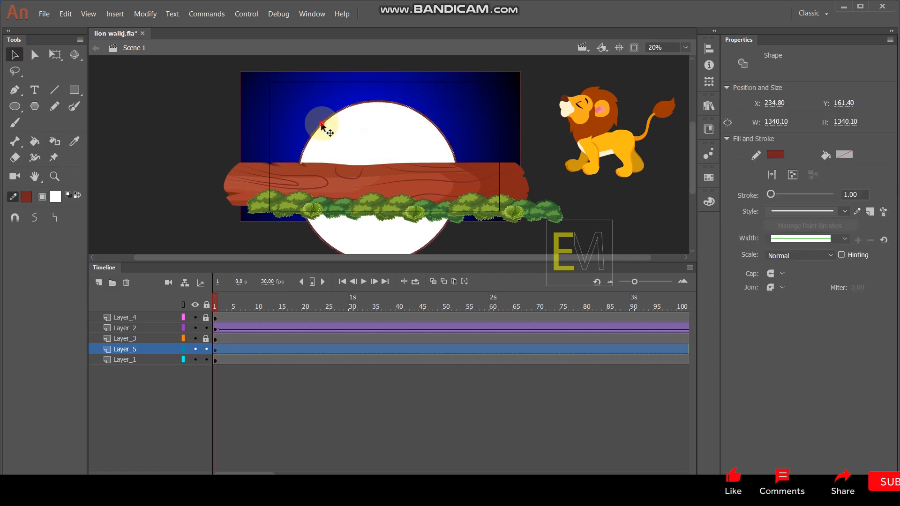
key("Delete")
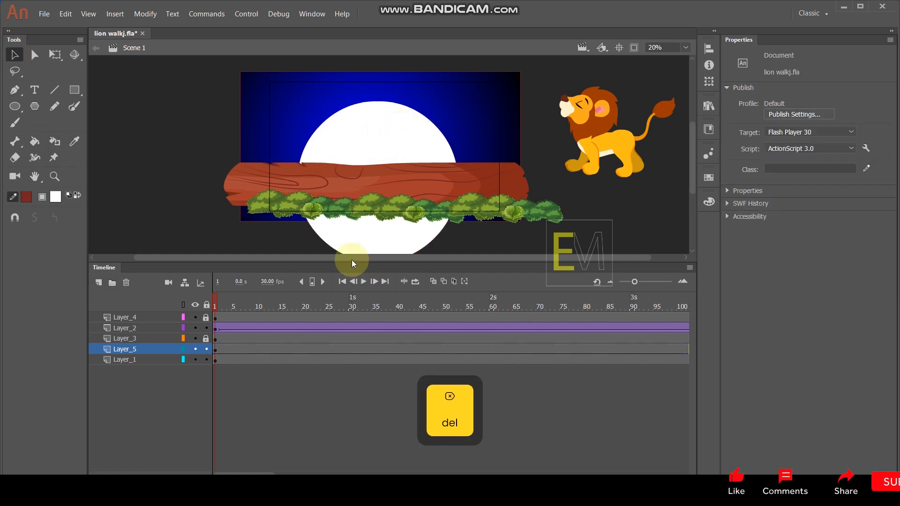
left_click(635, 48)
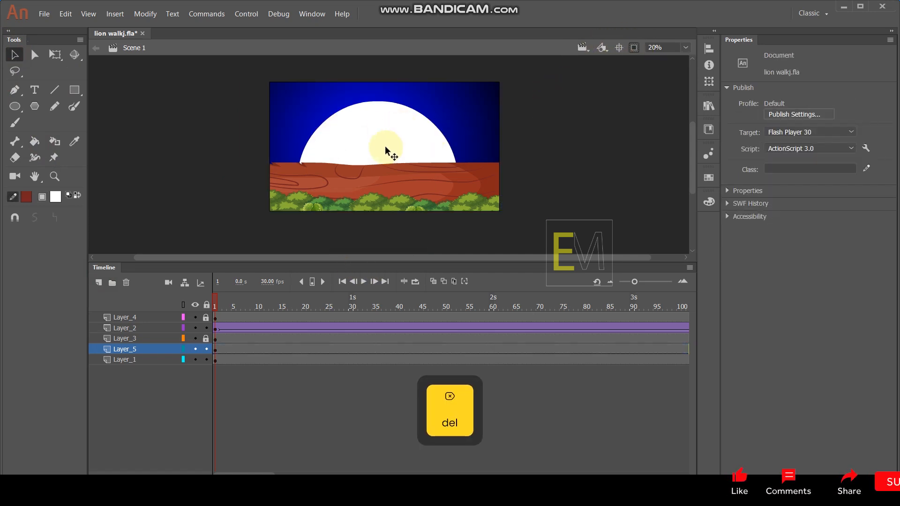
Shift the white moon slightly up and right to about X 269, Y 122, and convert it to a Movie Clip symbol.
left_click(378, 140)
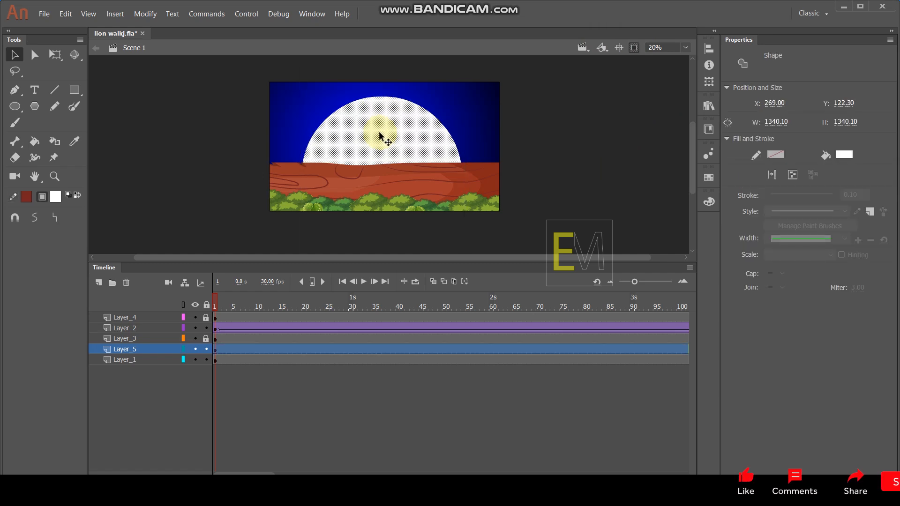
key("F8")
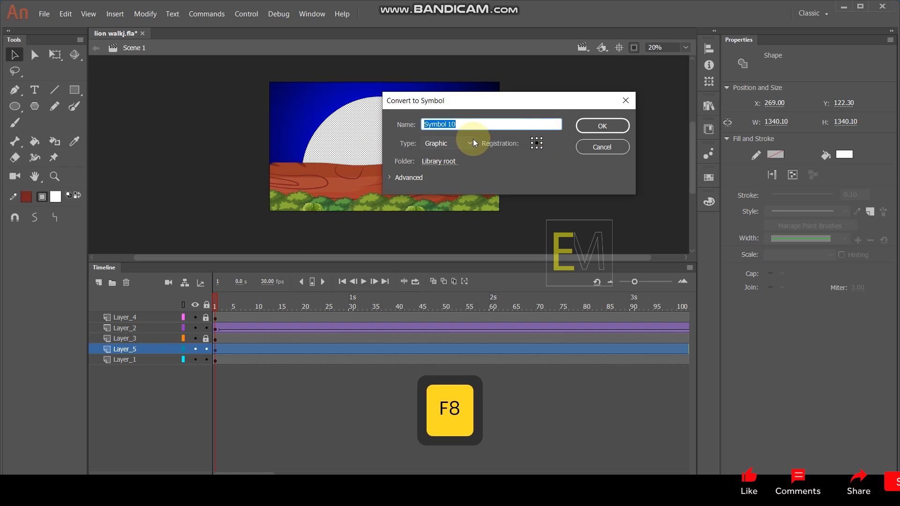
left_click(470, 143)
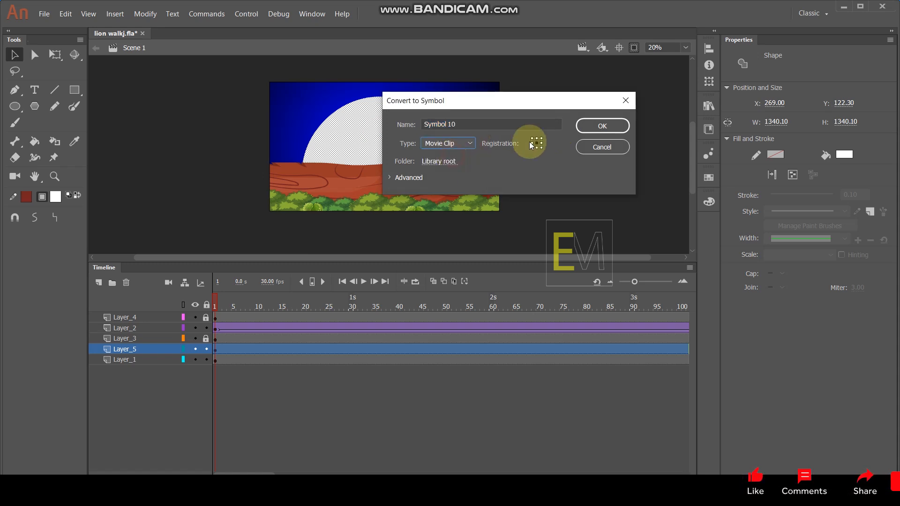
left_click(603, 126)
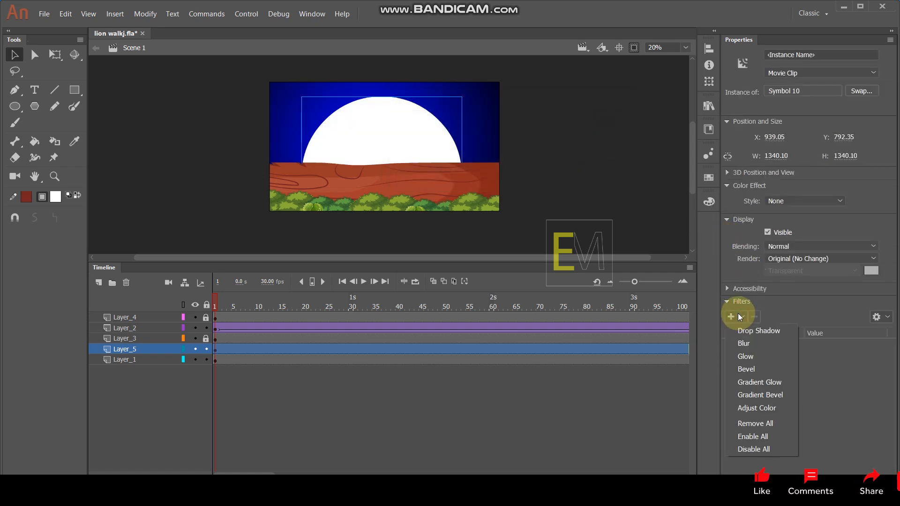
Add a Glow filter to the moon with High quality, white colour and a 172 px blur in X and Y.
left_click(759, 357)
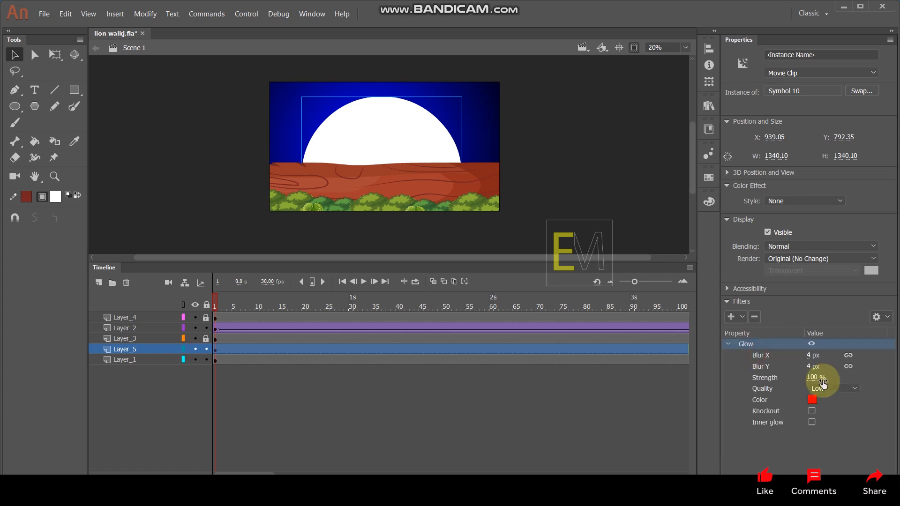
left_click(812, 401)
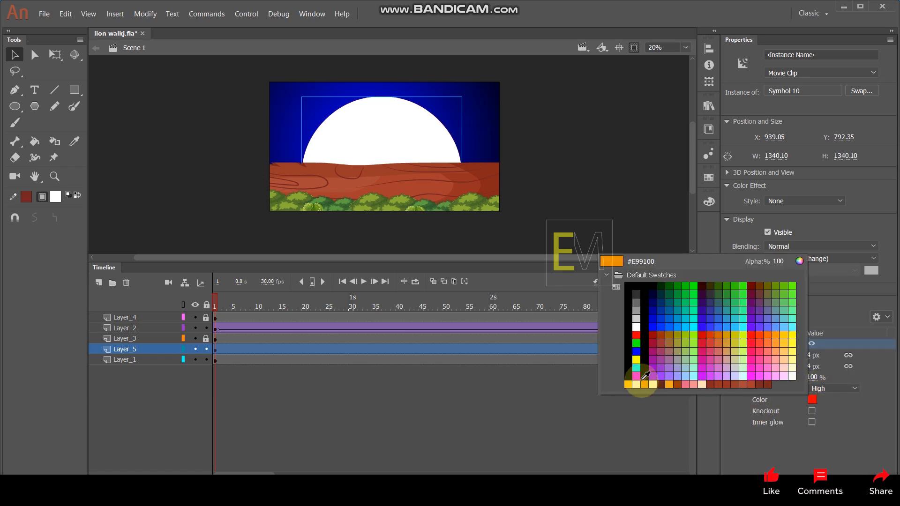
left_click(637, 326)
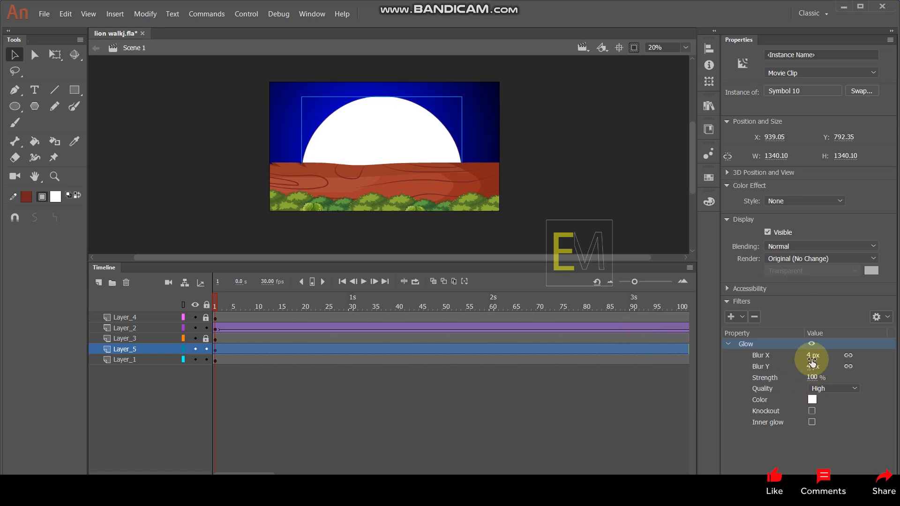
left_click_drag(844, 347, 894, 343)
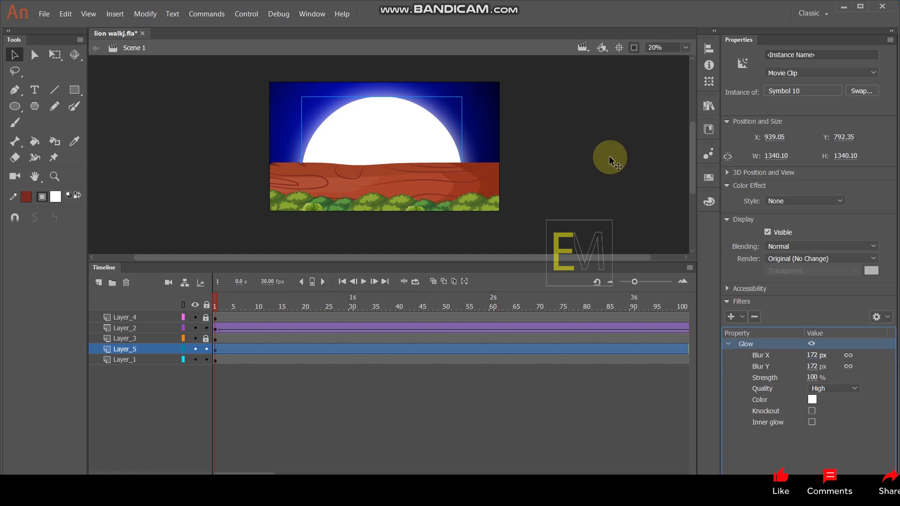
left_click(627, 81)
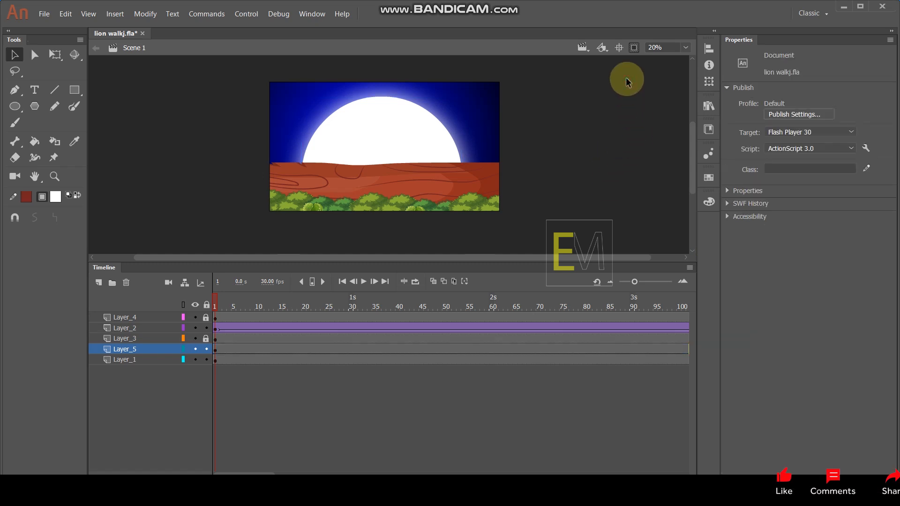
Test the movie and watch the lion walk along the log in front of the glowing moon.
key("ctrl+Return")
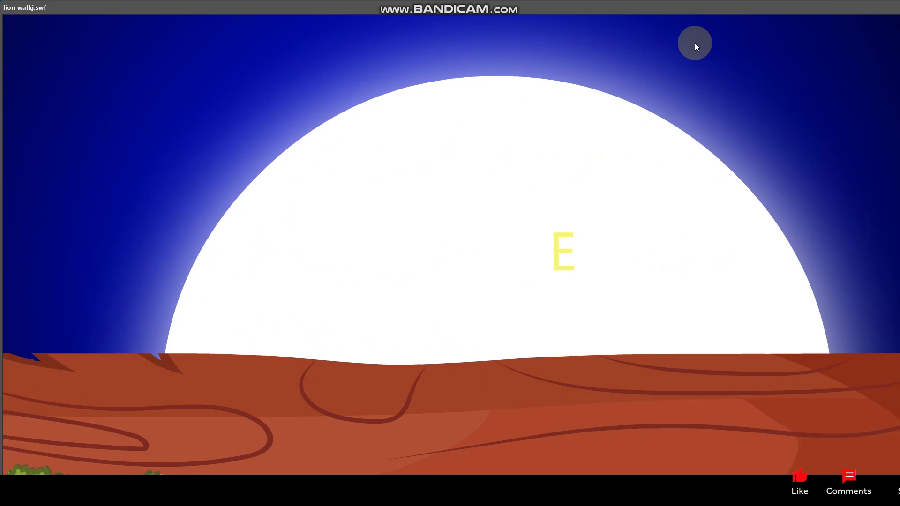
left_click_drag(844, 12, 735, 36)
left_click(868, 30)
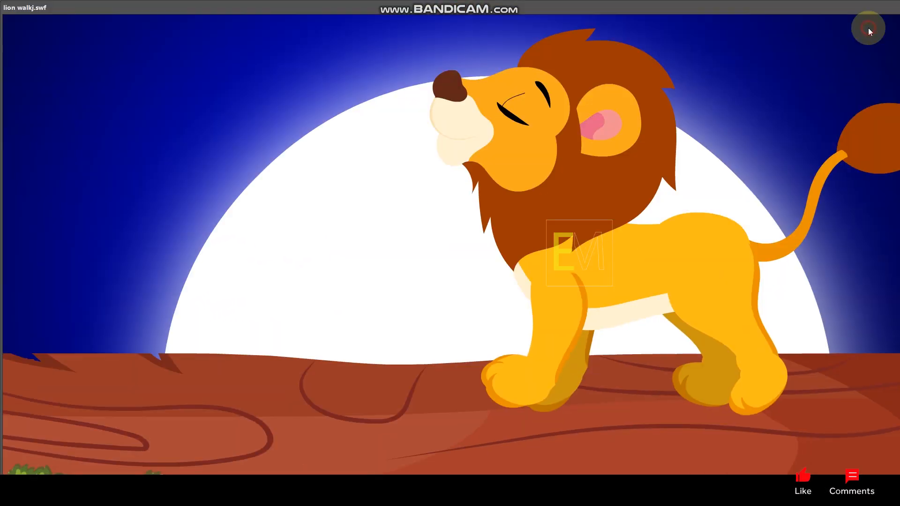